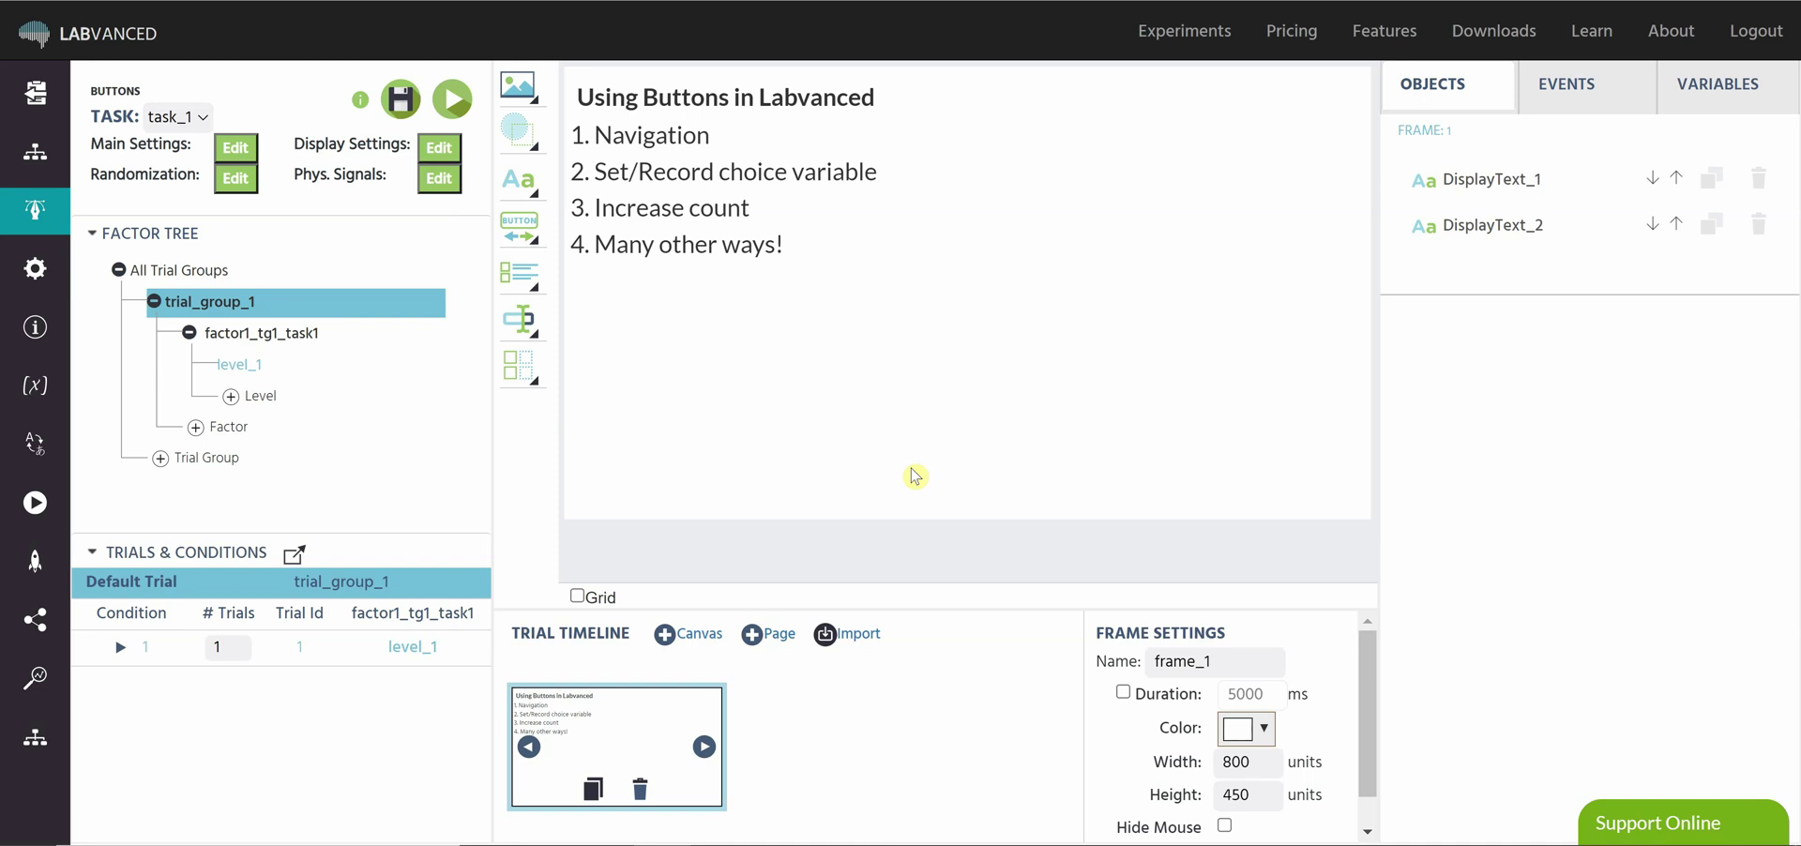
# Step: Add a new Button (Button_3) and drag it to the right of the numbered list text
pyautogui.click(535, 233)
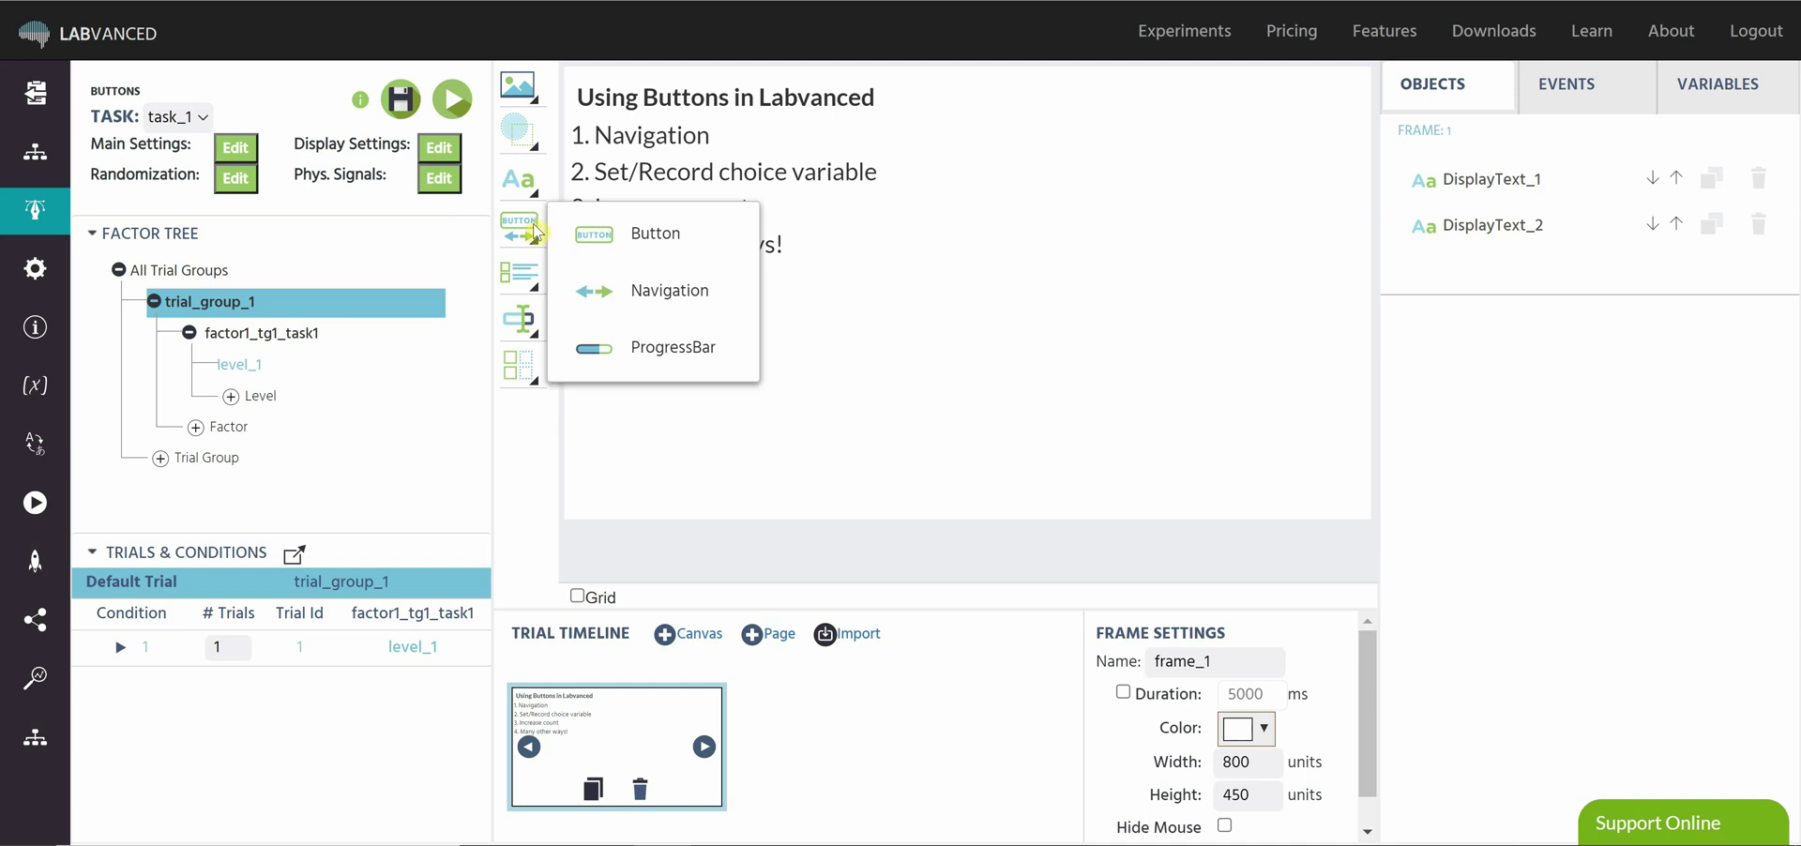
pyautogui.click(661, 239)
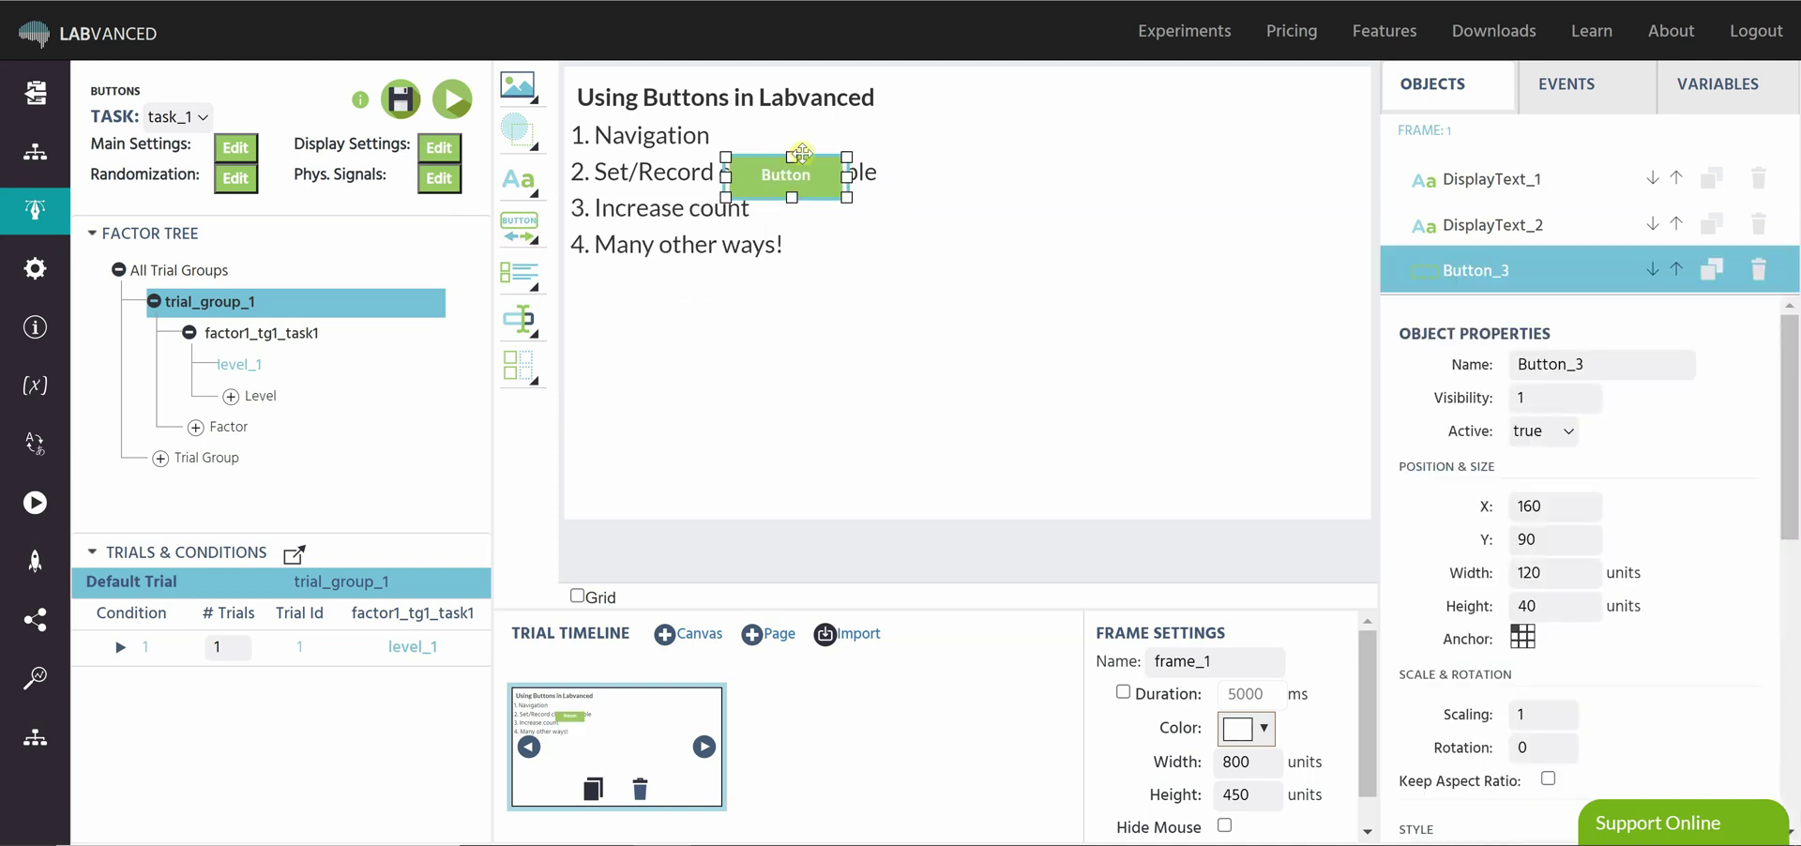
pyautogui.moveTo(800, 156); pyautogui.dragTo(1057, 156)
# Step: Add a Back/Next navigation bar and drag it down below the numbered list
pyautogui.moveTo(522, 228)
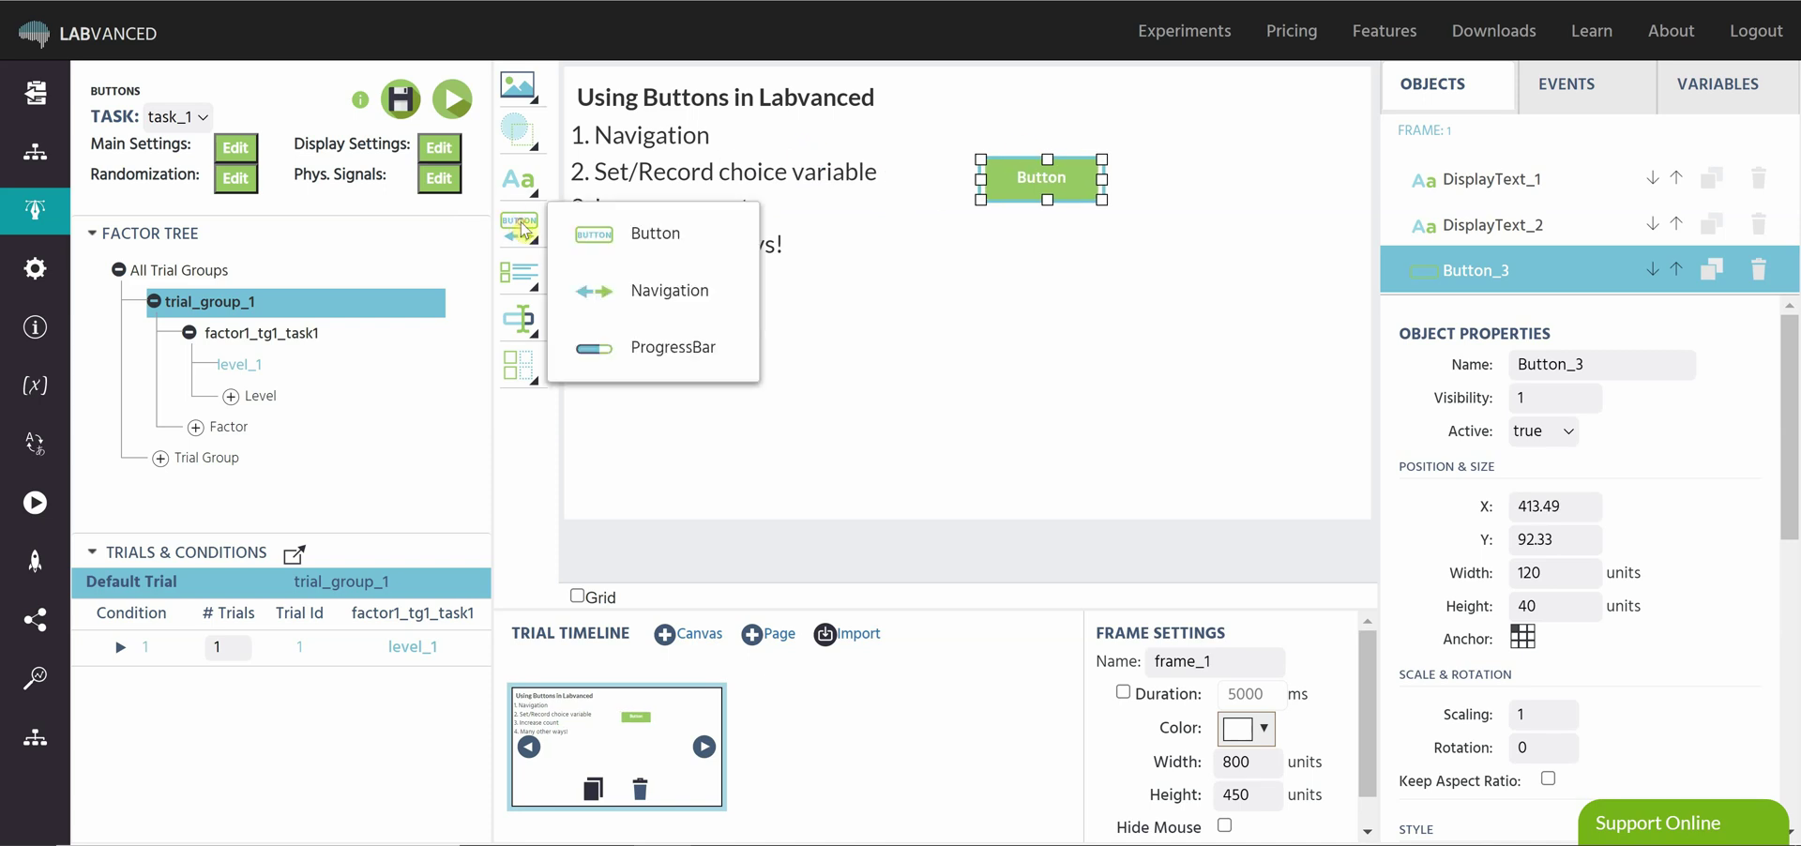
pyautogui.click(681, 290)
pyautogui.moveTo(1135, 176); pyautogui.dragTo(1113, 349)
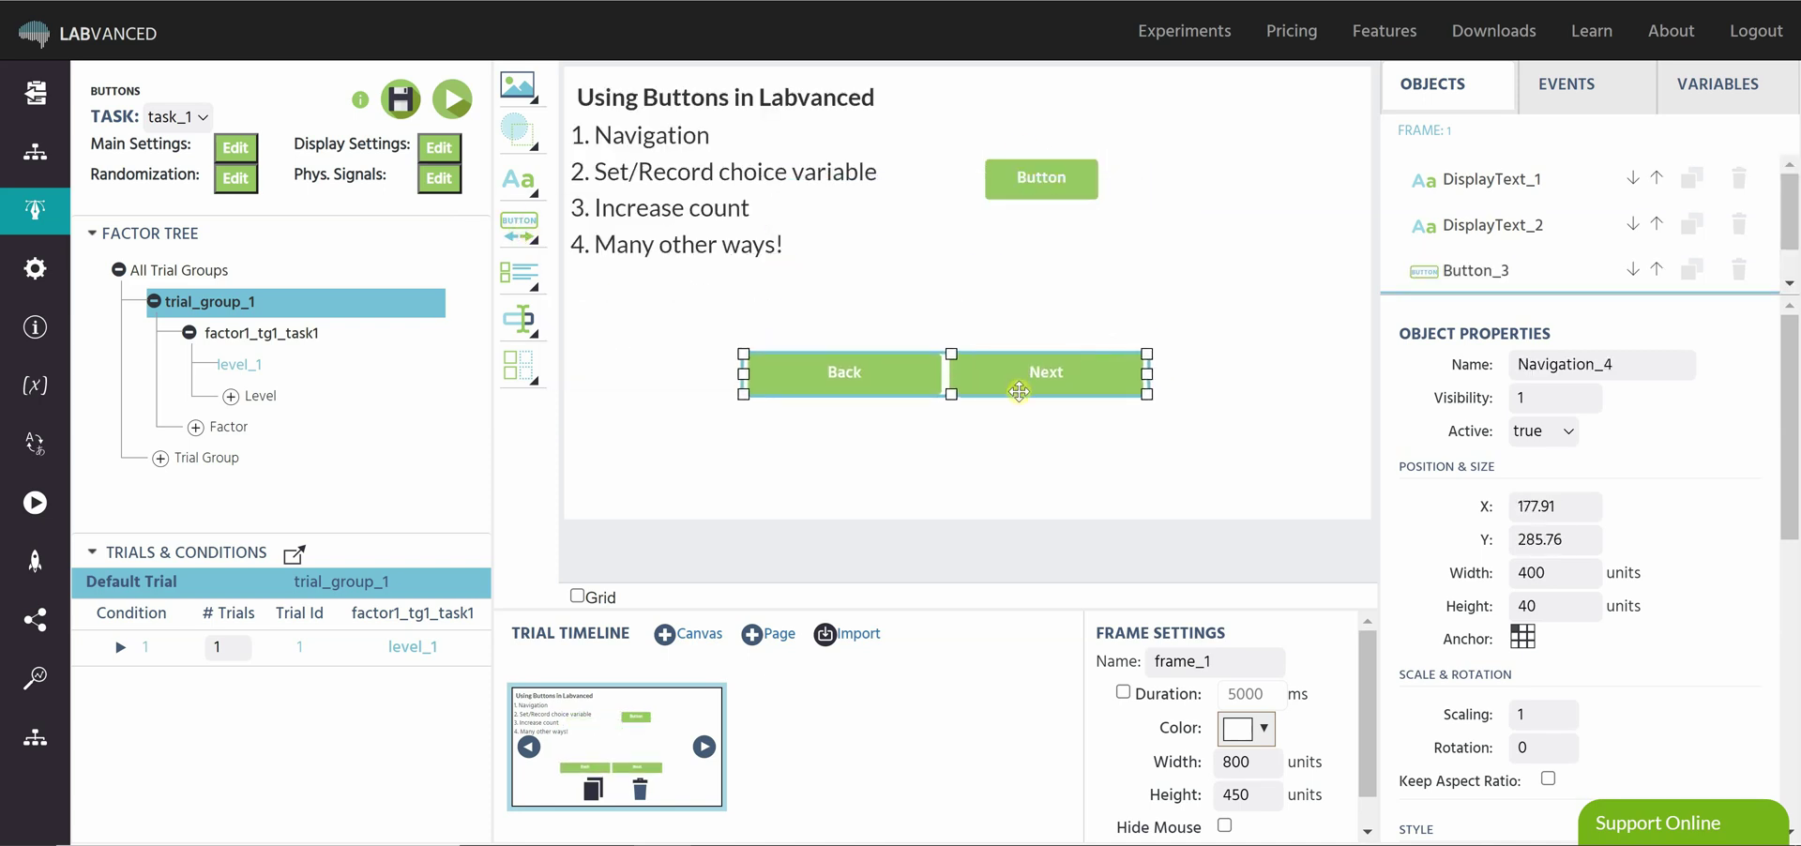
# Step: Inspect the Go Backward event's properties in the frame's Events tab
pyautogui.click(1563, 88)
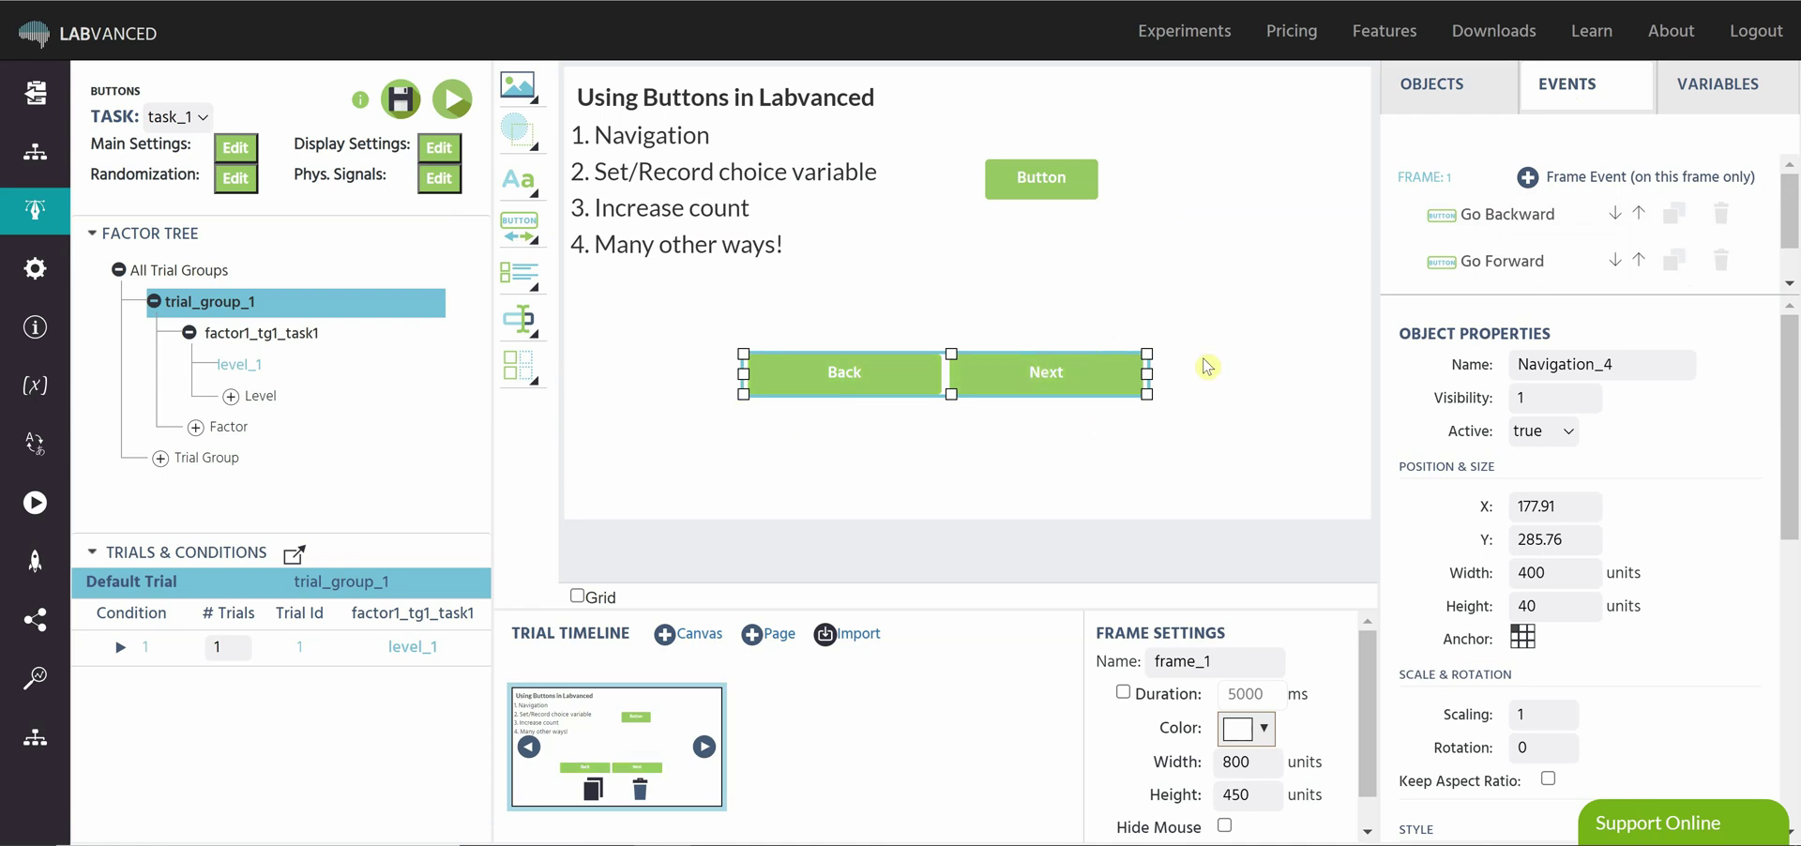
pyautogui.click(1515, 217)
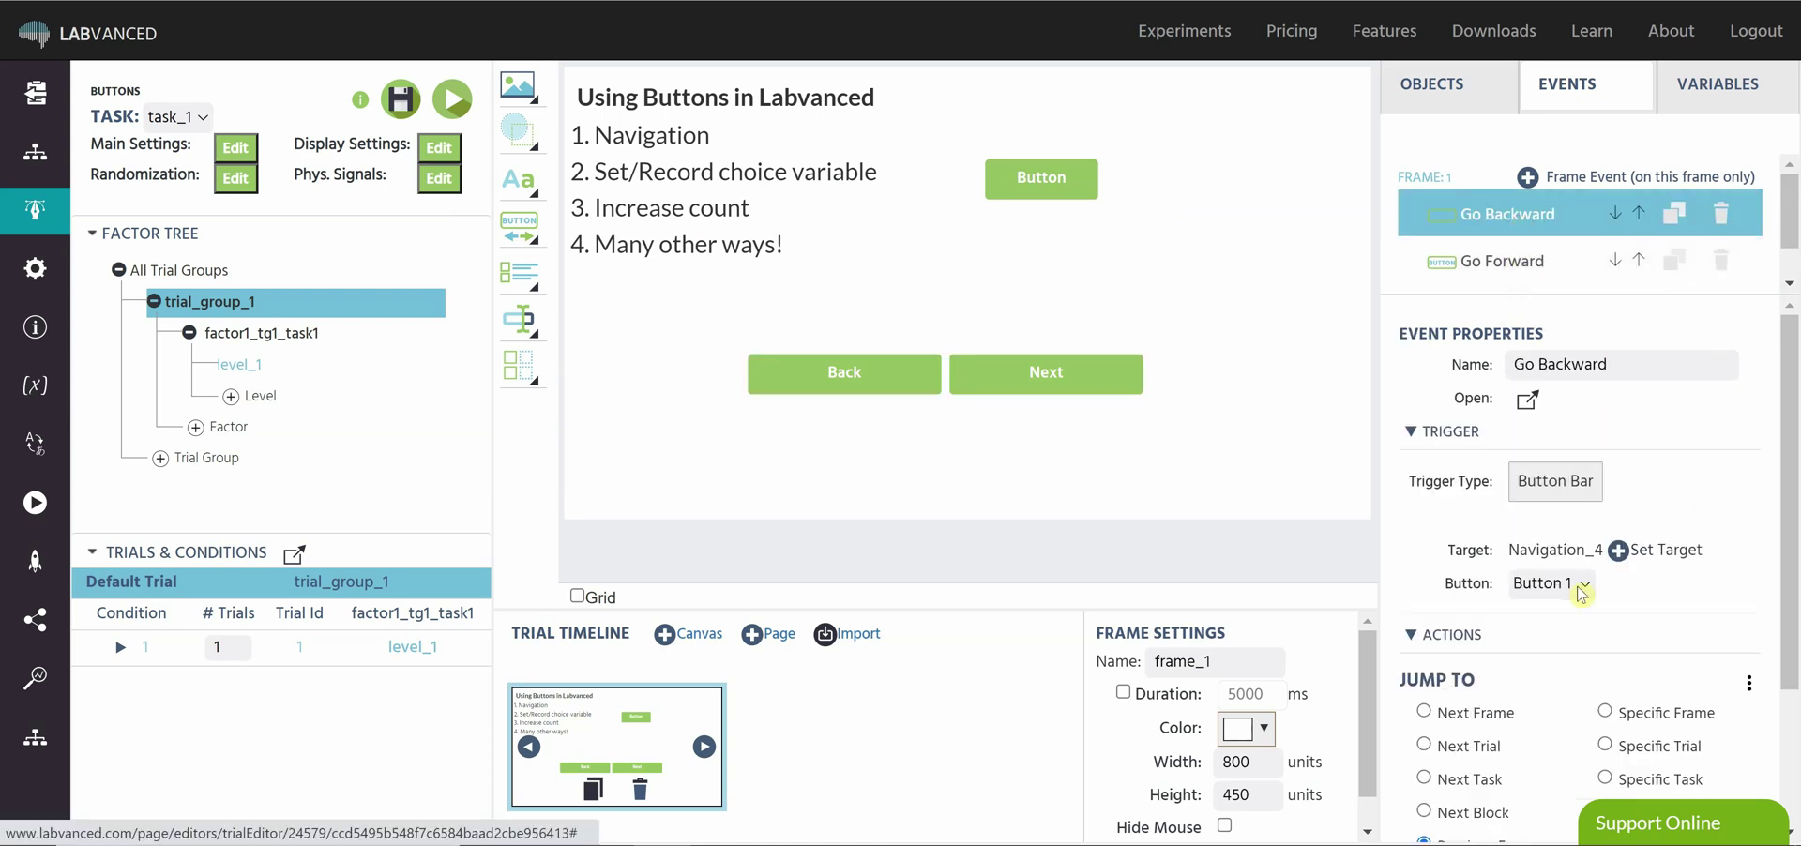
pyautogui.scroll(-2, 1569, 624)
pyautogui.scroll(2, 1600, 574)
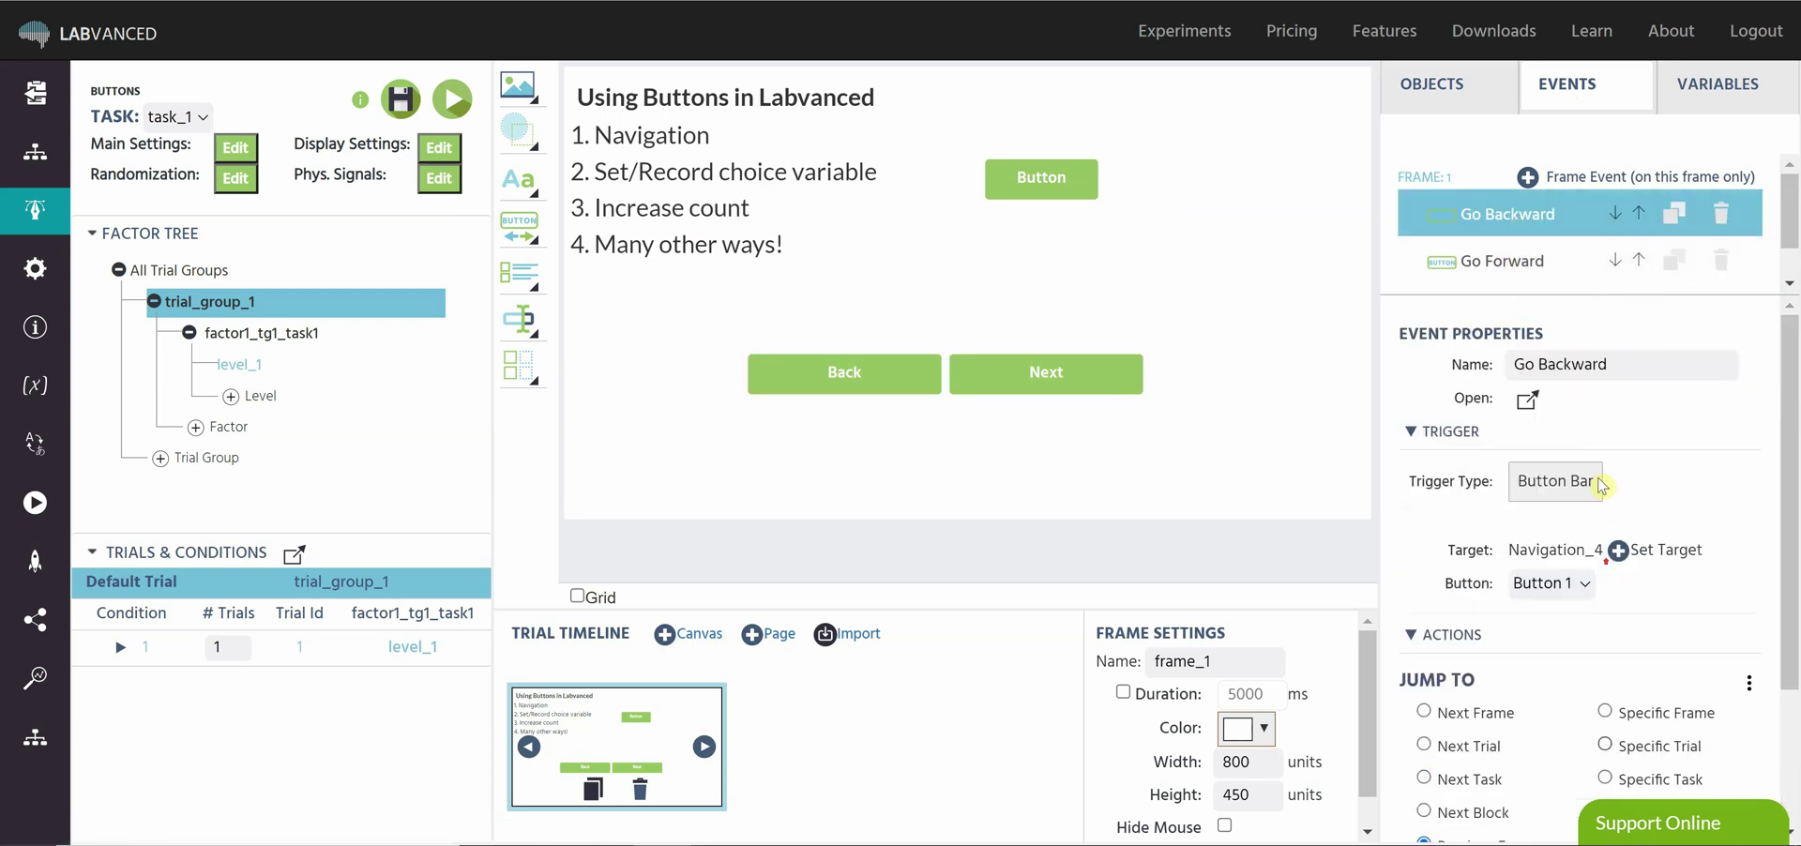
# Step: Back in Objects, select Button_3 and enlarge it by dragging its corner handle
pyautogui.click(1447, 92)
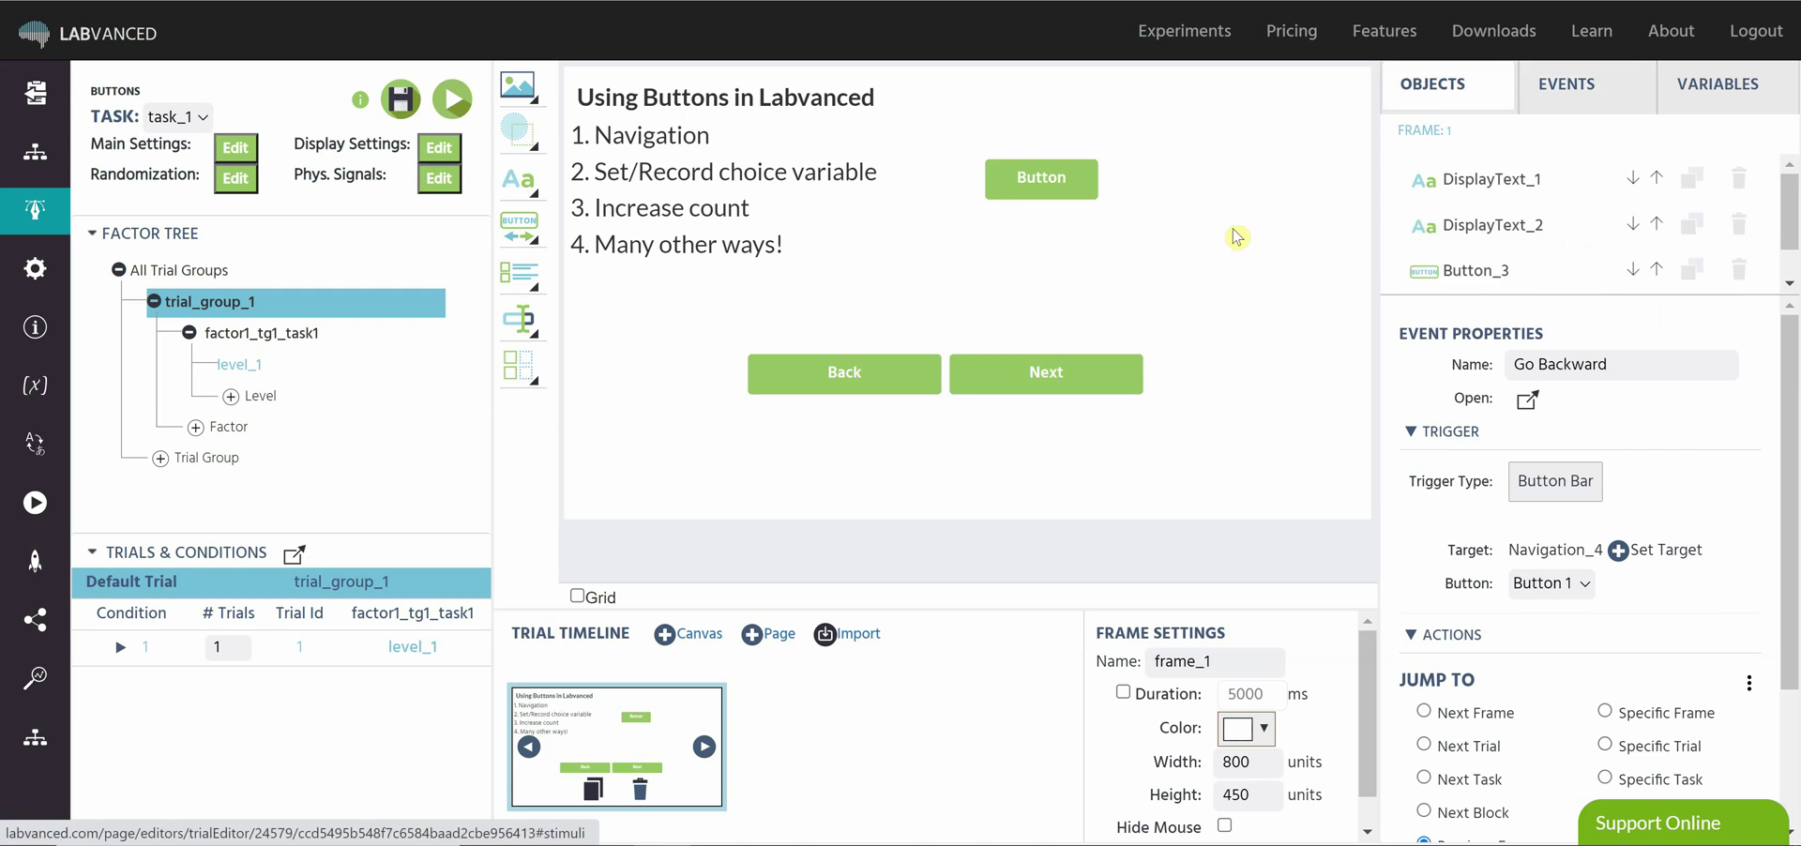
pyautogui.click(1057, 182)
pyautogui.moveTo(1073, 154); pyautogui.dragTo(1183, 262)
# Step: Change Button_3's Button-Color from green to a deep pink
pyautogui.scroll(-2, 1656, 450)
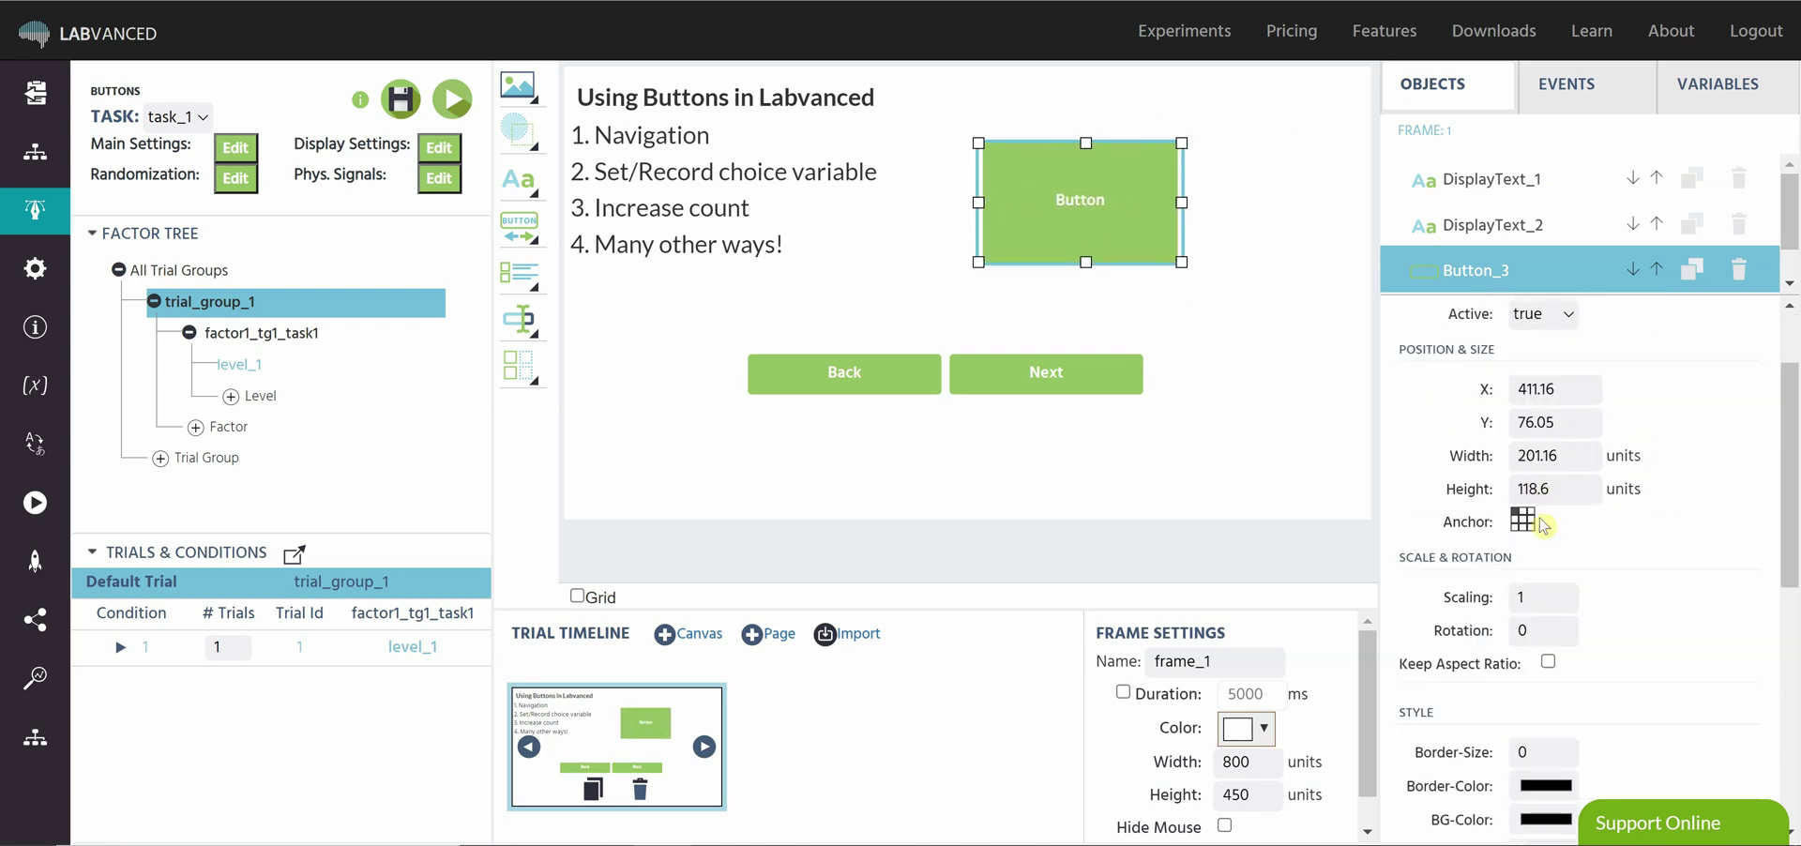
pyautogui.scroll(-4, 1647, 528)
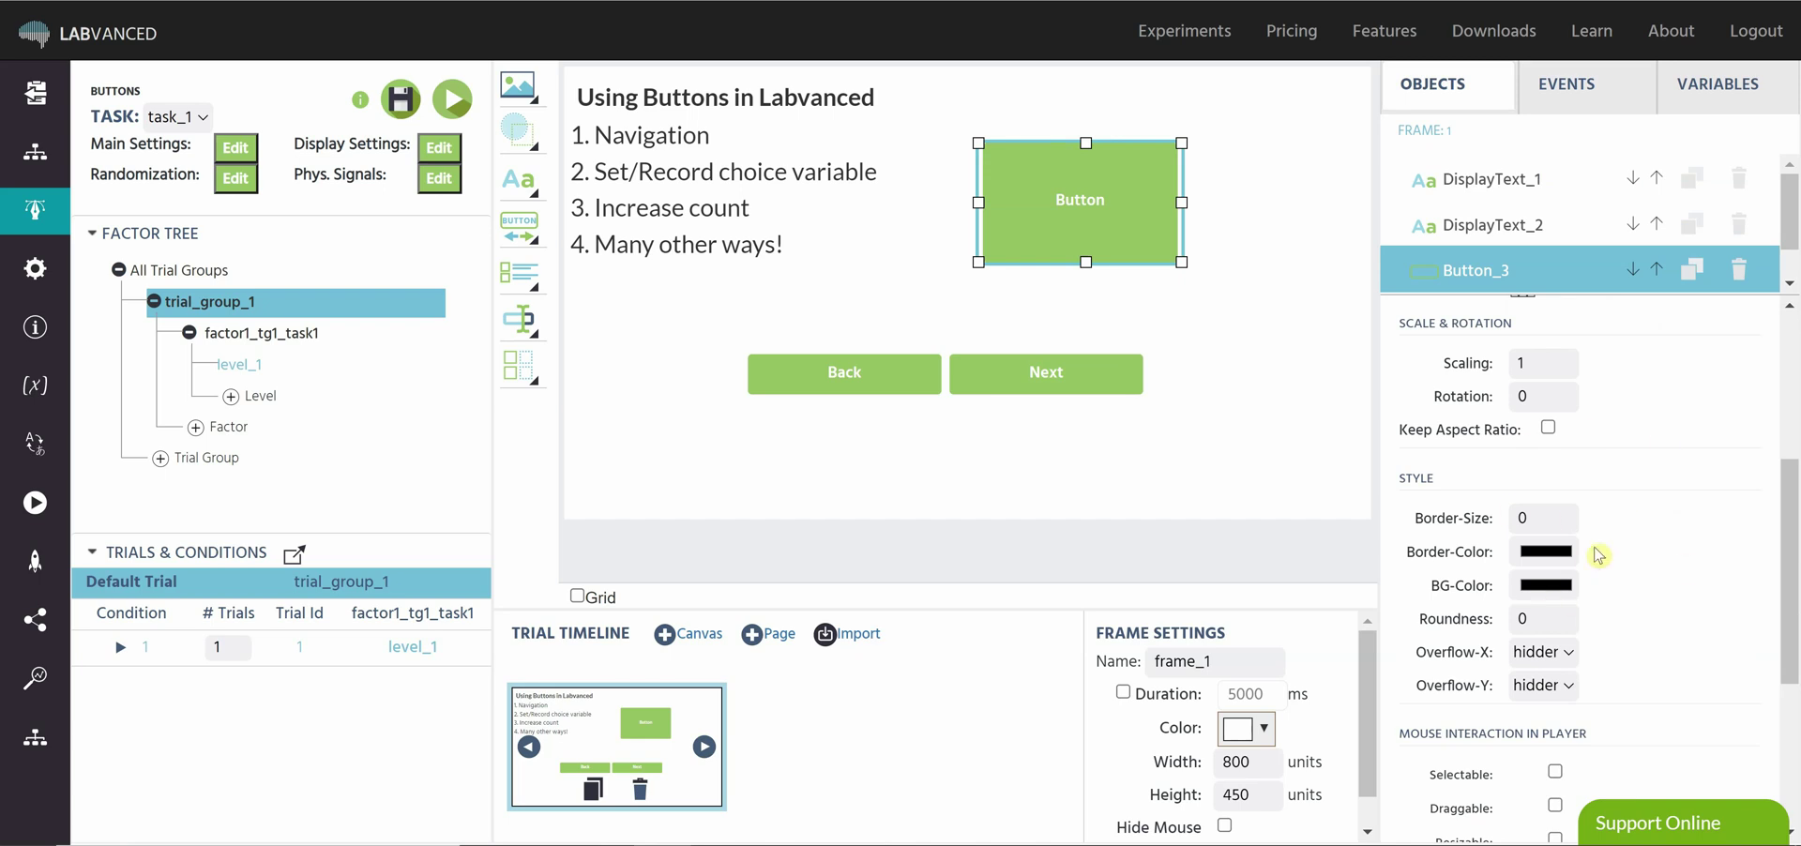
pyautogui.scroll(-5, 1674, 475)
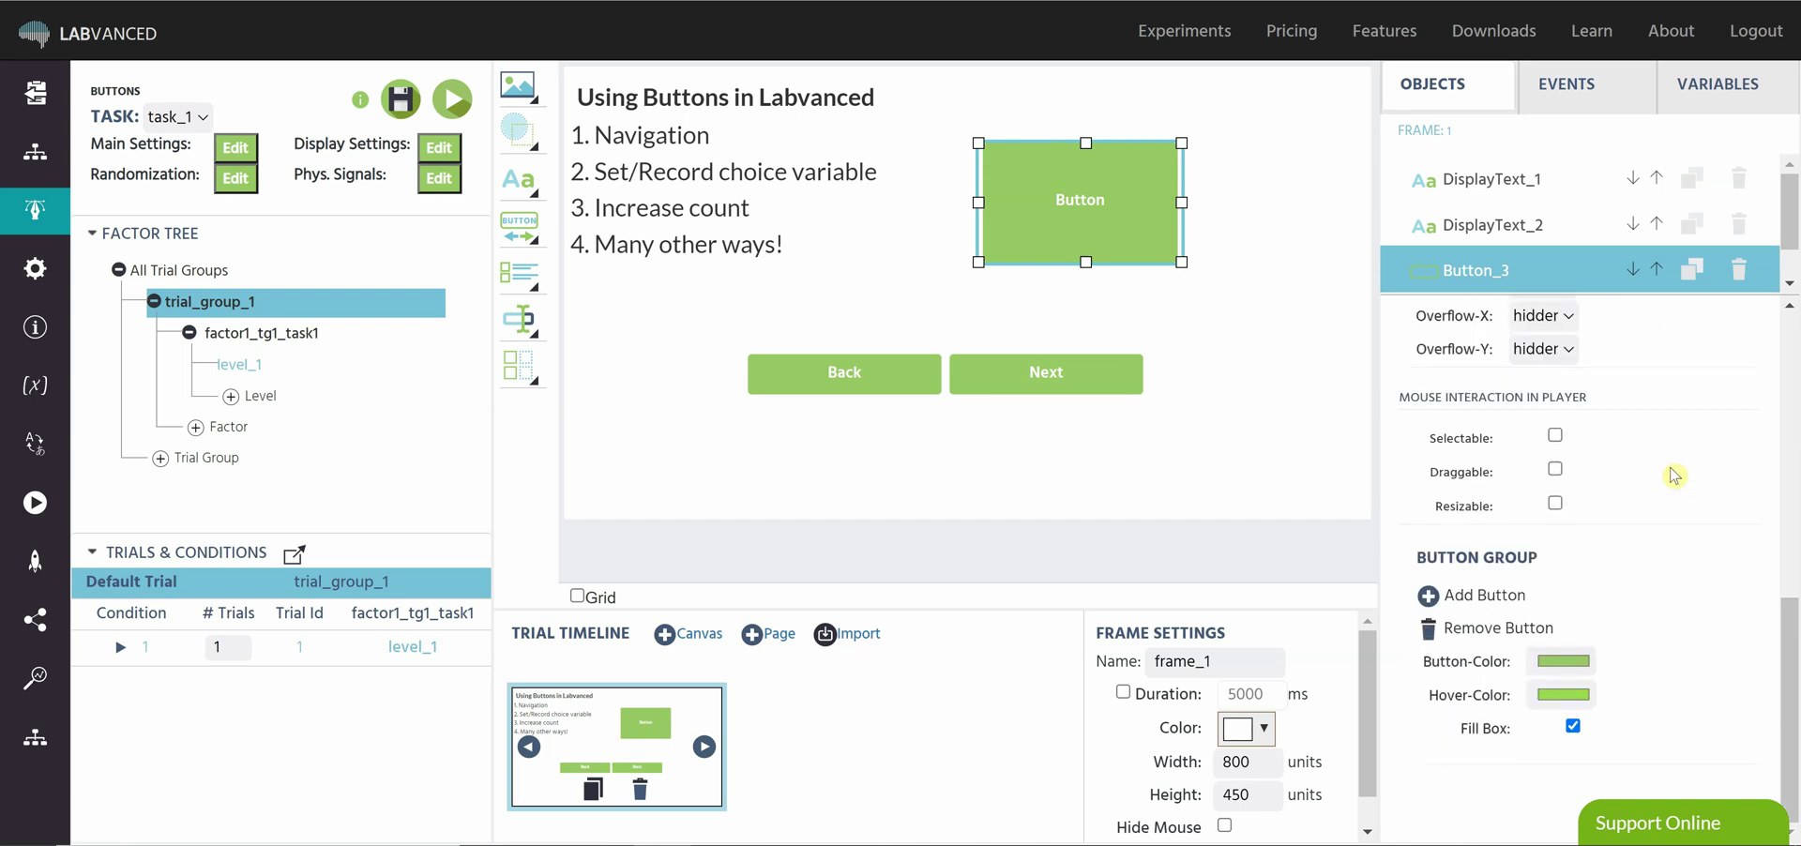
pyautogui.click(1564, 661)
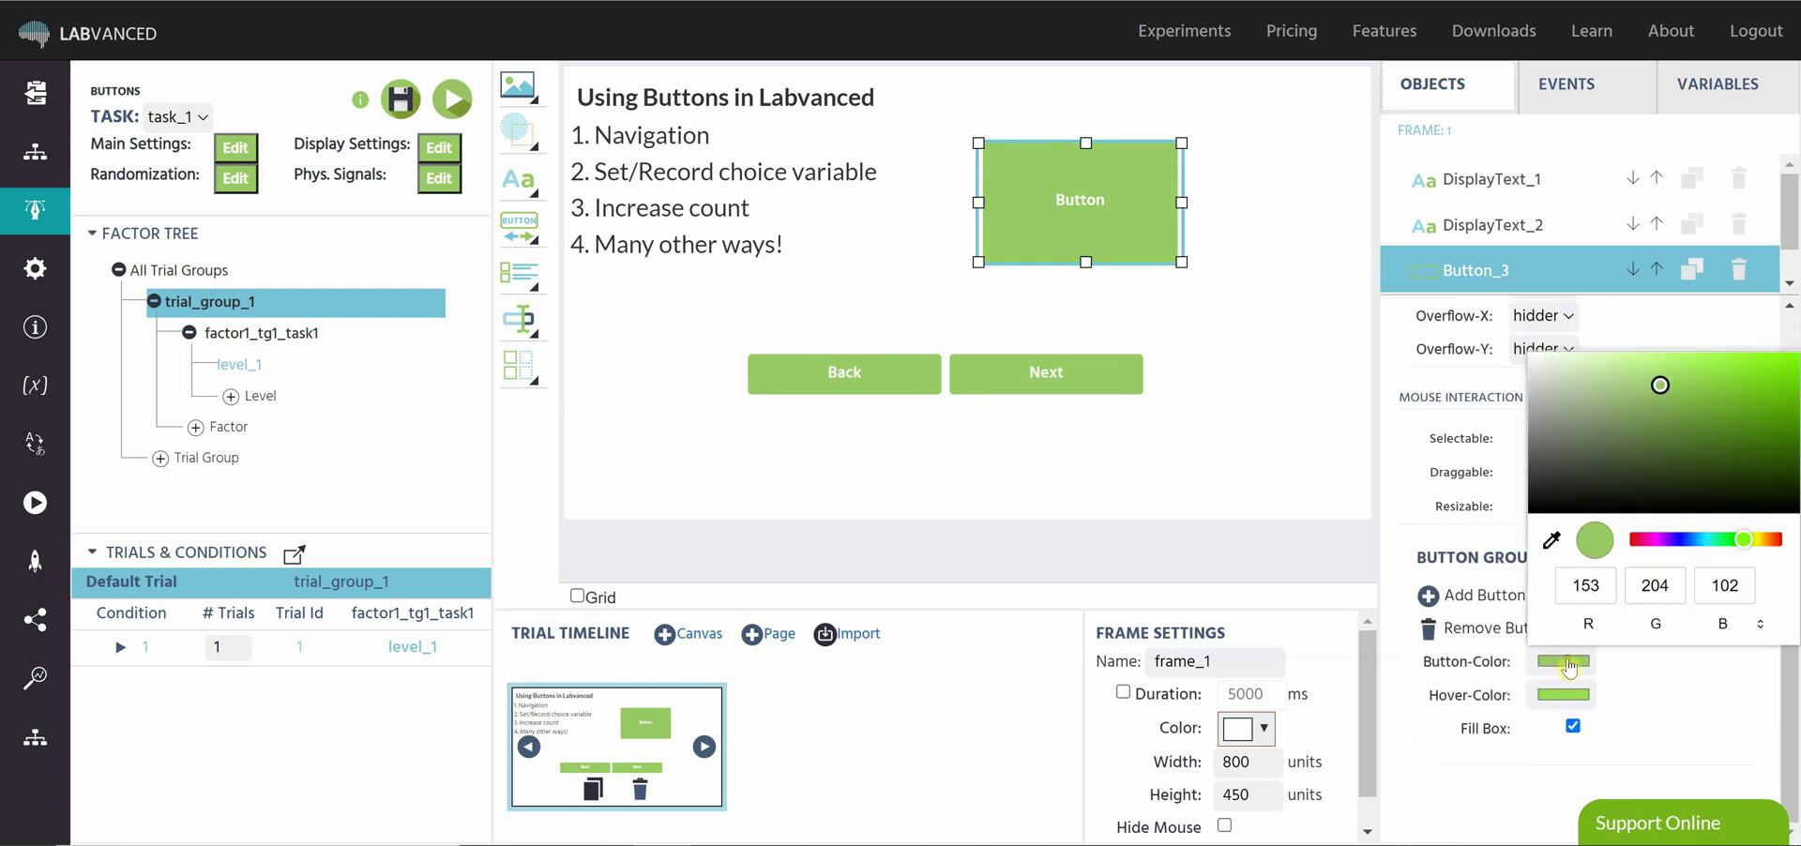
pyautogui.click(1642, 541)
pyautogui.click(1750, 392)
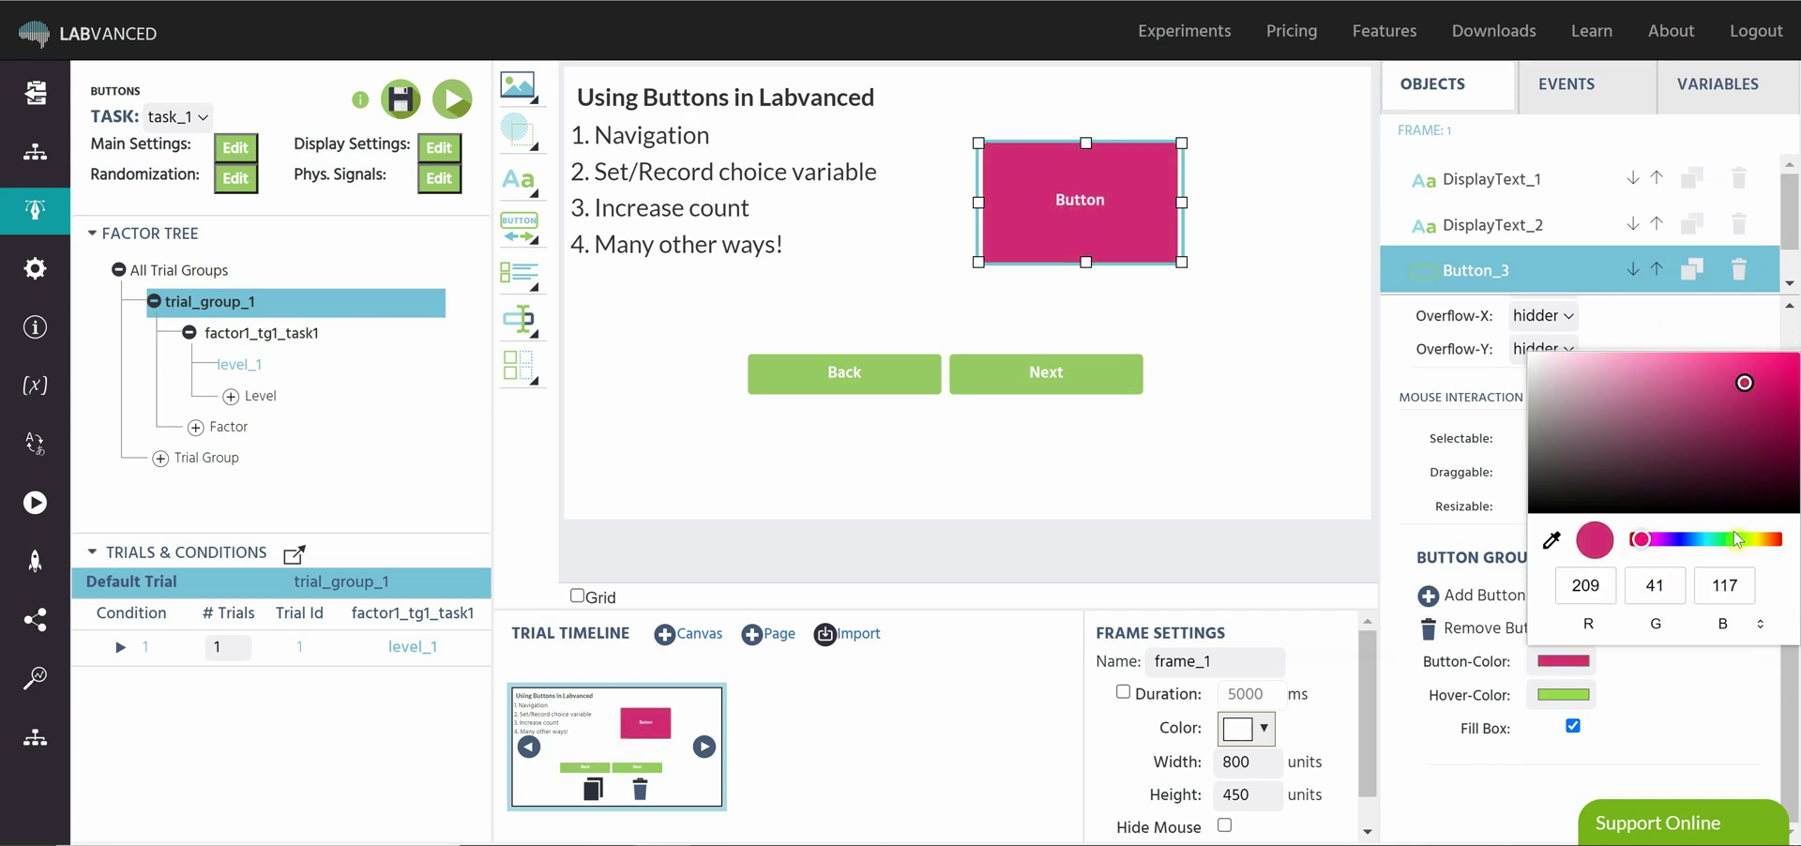
pyautogui.click(1708, 711)
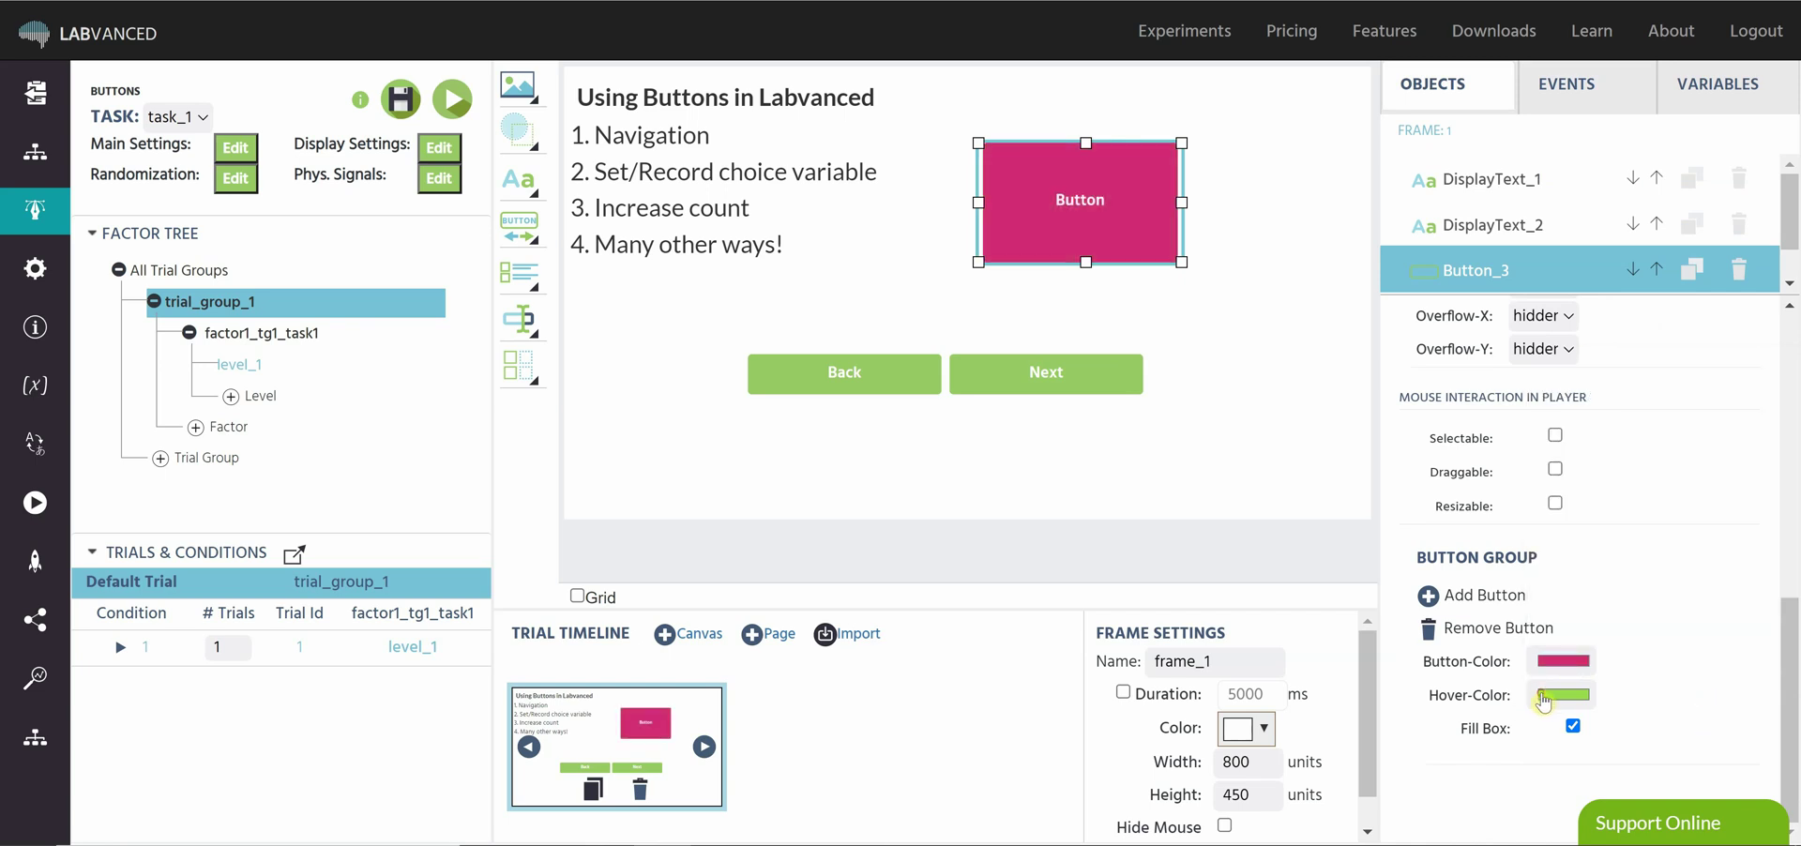
# Step: Set Button_3's Hover-Color to a saturated blue (RGB 9, 88, 236)
pyautogui.click(1538, 695)
pyautogui.click(1688, 572)
pyautogui.click(1790, 405)
pyautogui.click(1703, 742)
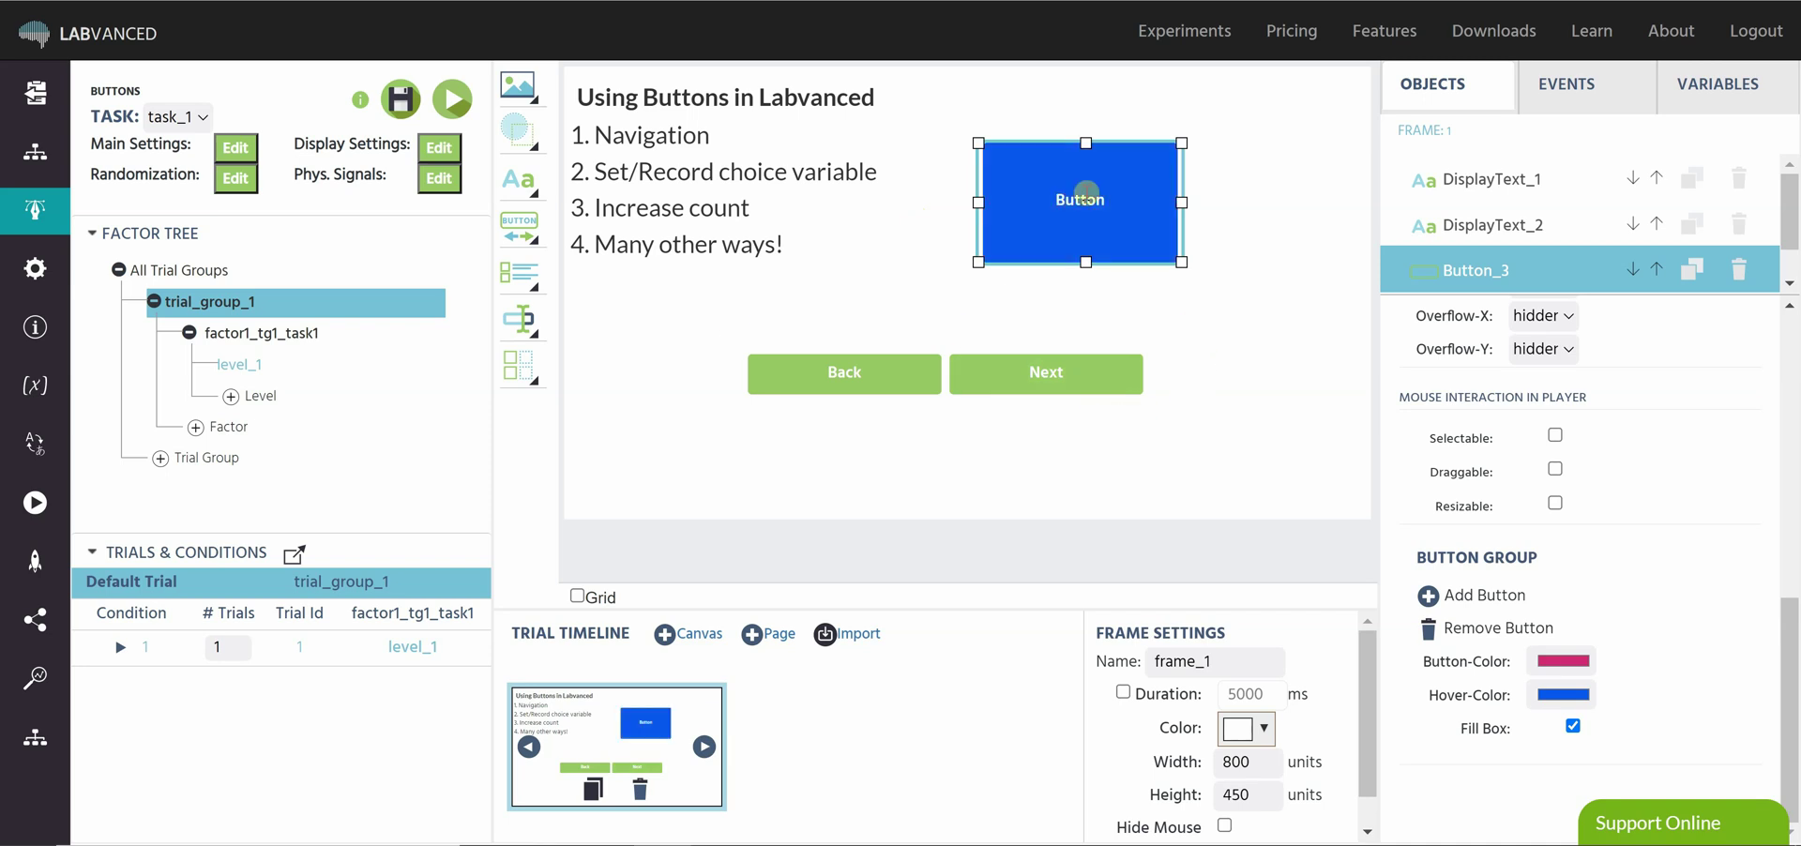
pyautogui.scroll(5, 1653, 606)
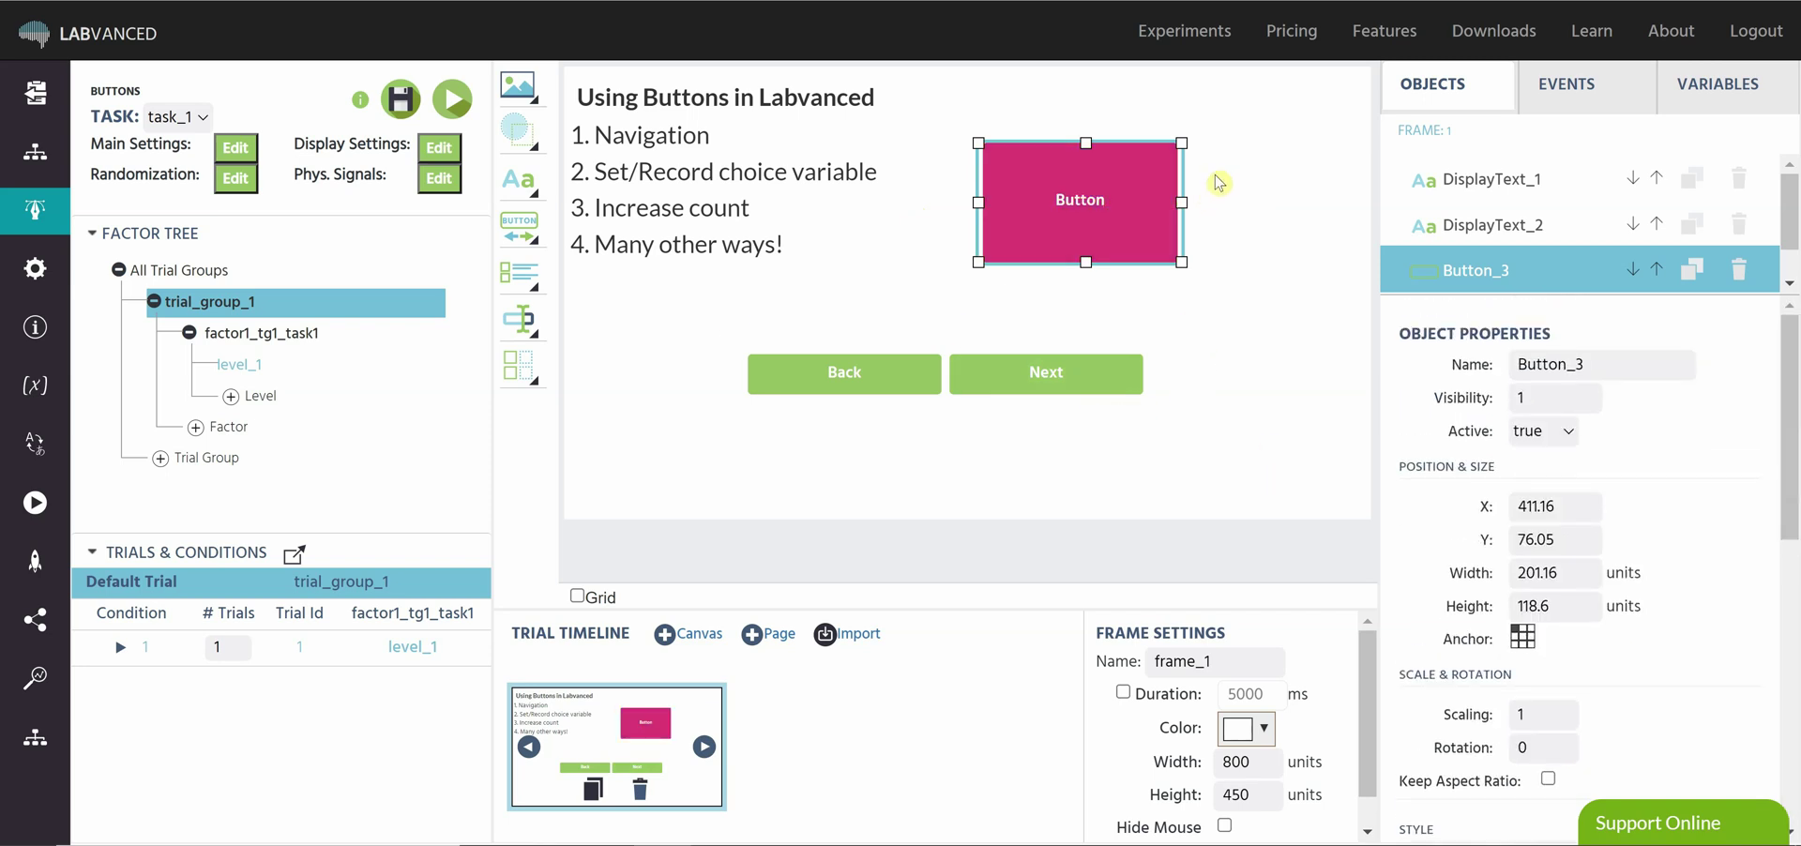
# Step: Create a new frame event named 'record'
pyautogui.click(1565, 86)
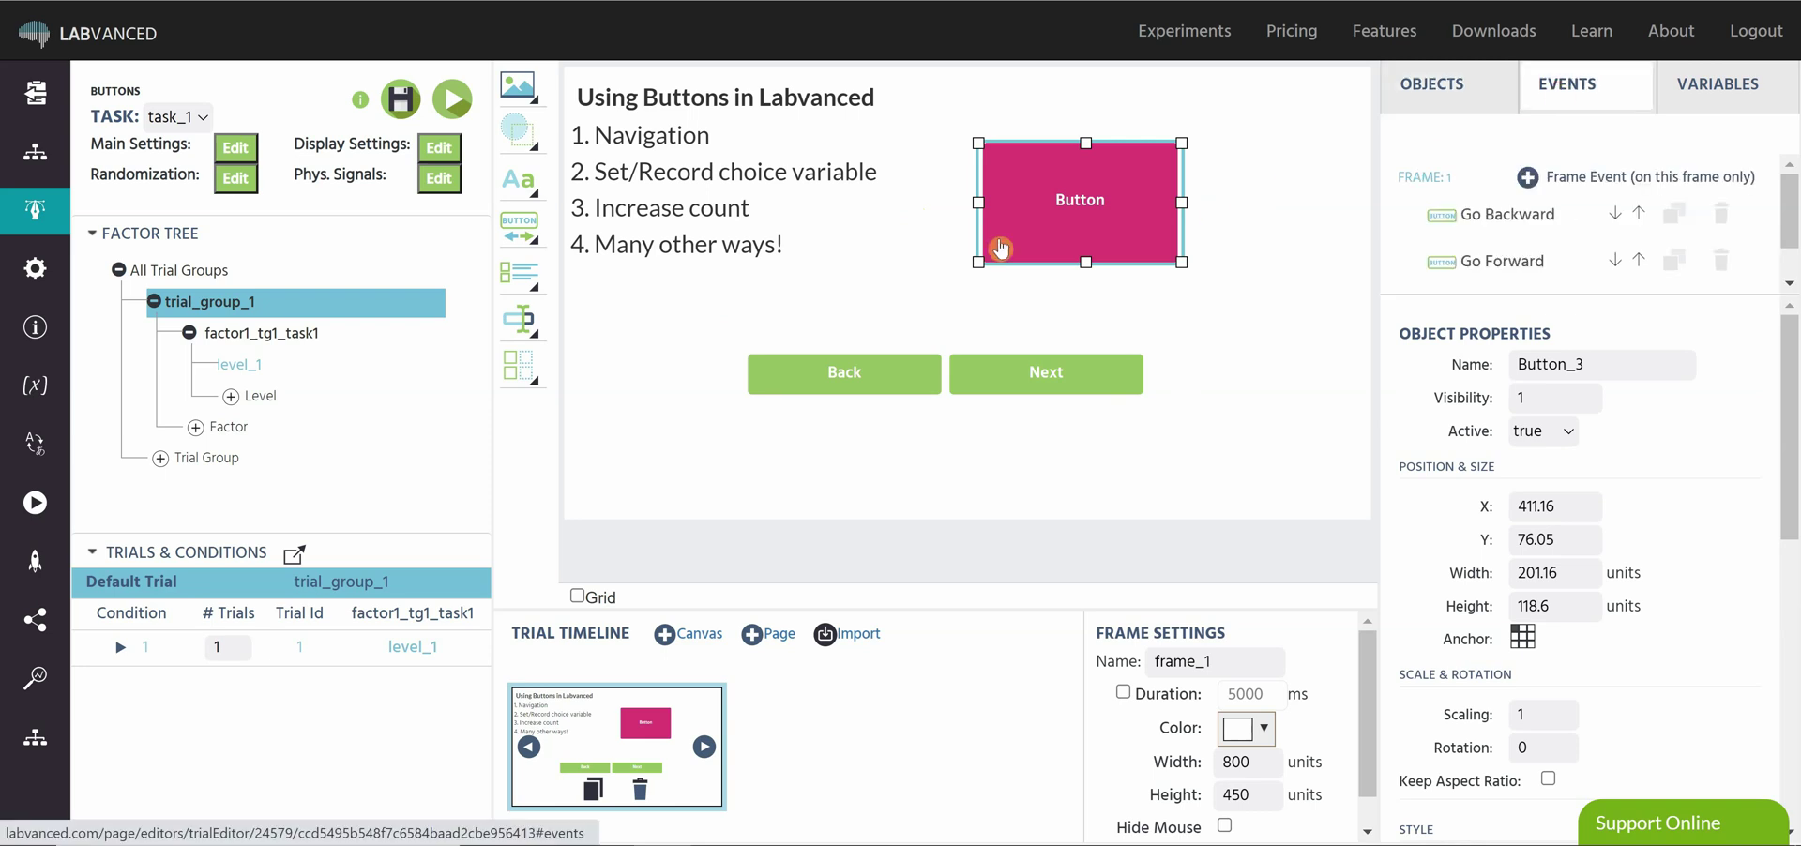
pyautogui.click(1527, 178)
pyautogui.moveTo(726, 218); pyautogui.dragTo(636, 234)
pyautogui.write('recor')
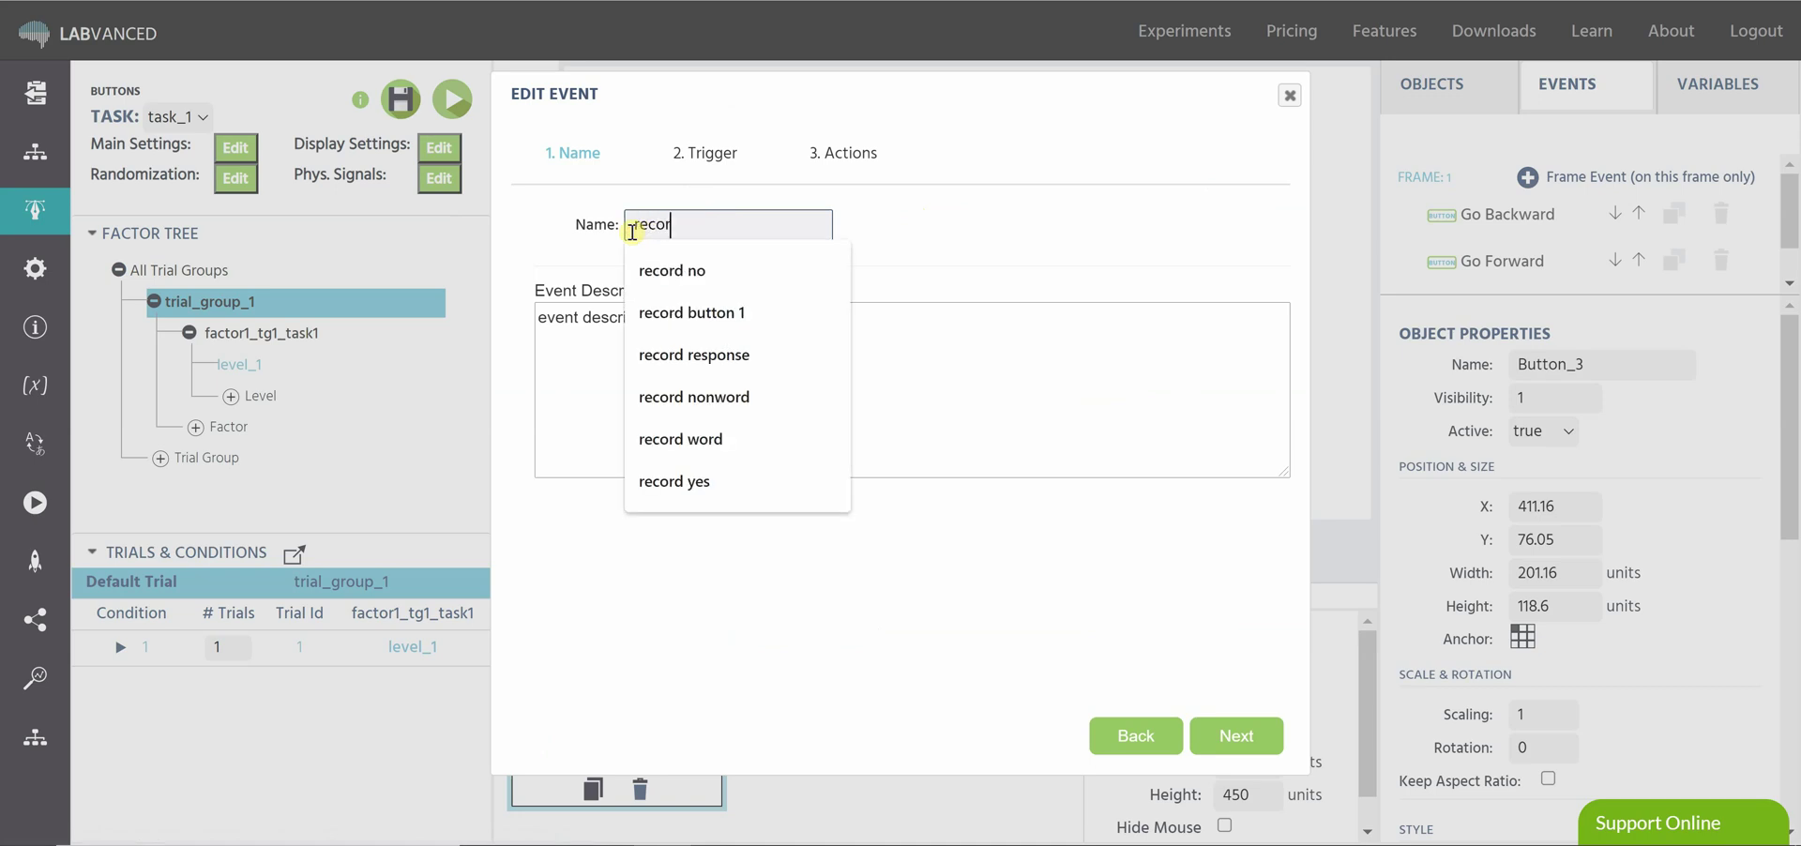
pyautogui.write('d')
pyautogui.click(633, 233)
# Step: Make the record event trigger on a mouse click of Button_3
pyautogui.click(1230, 735)
pyautogui.click(676, 224)
pyautogui.moveTo(894, 243)
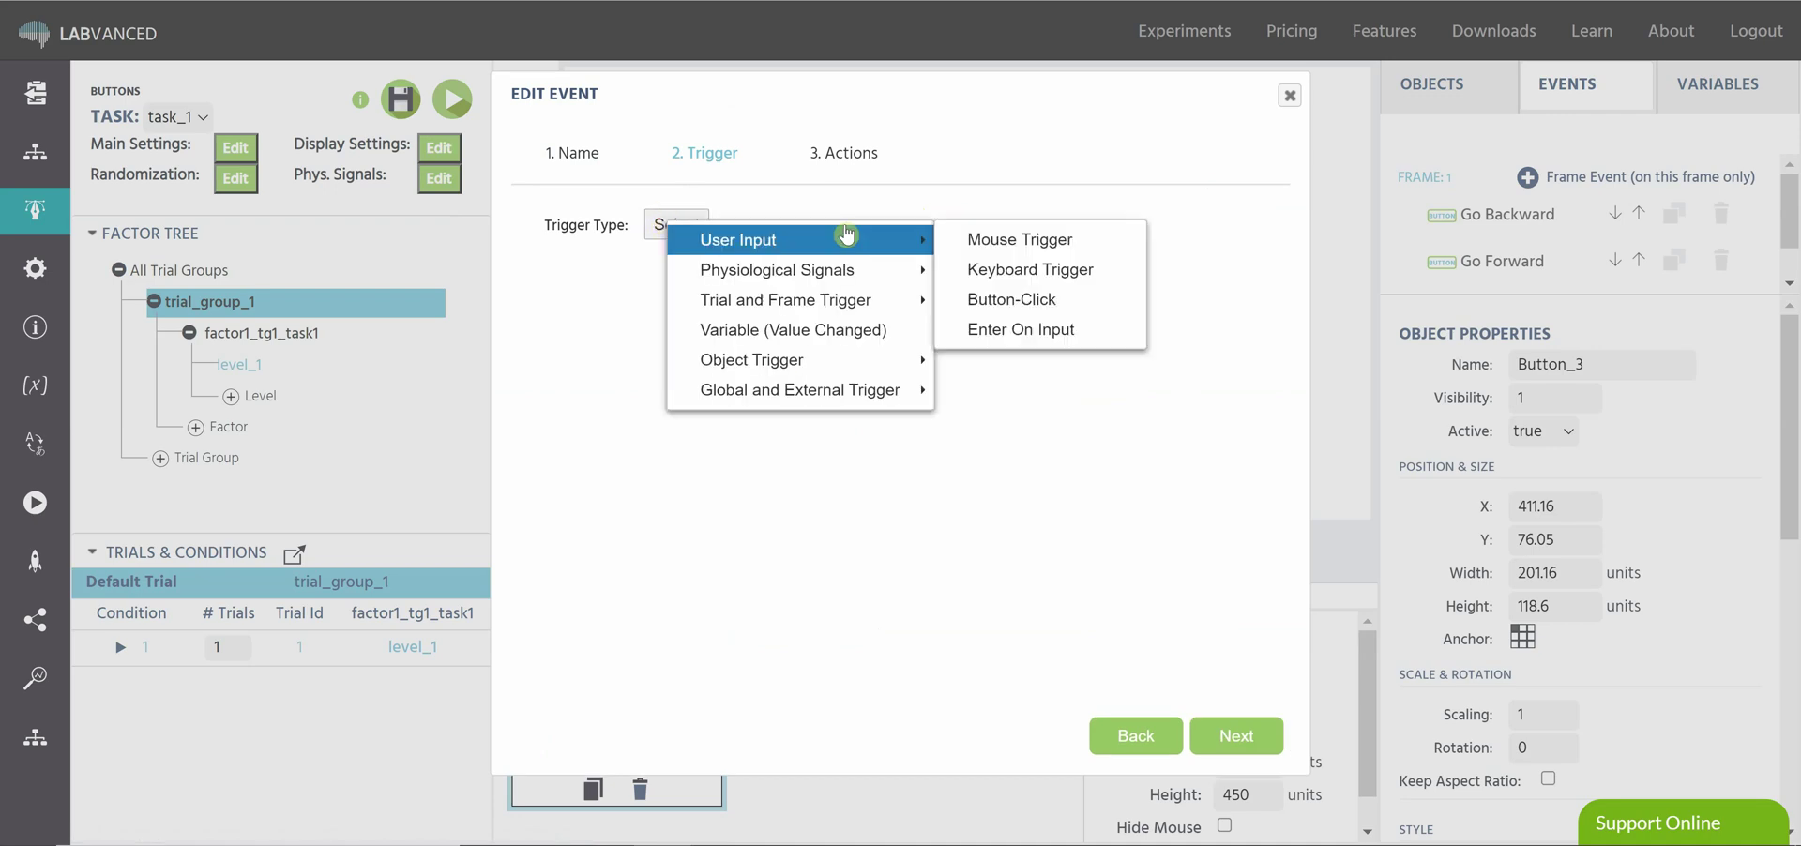
pyautogui.click(994, 239)
pyautogui.click(661, 376)
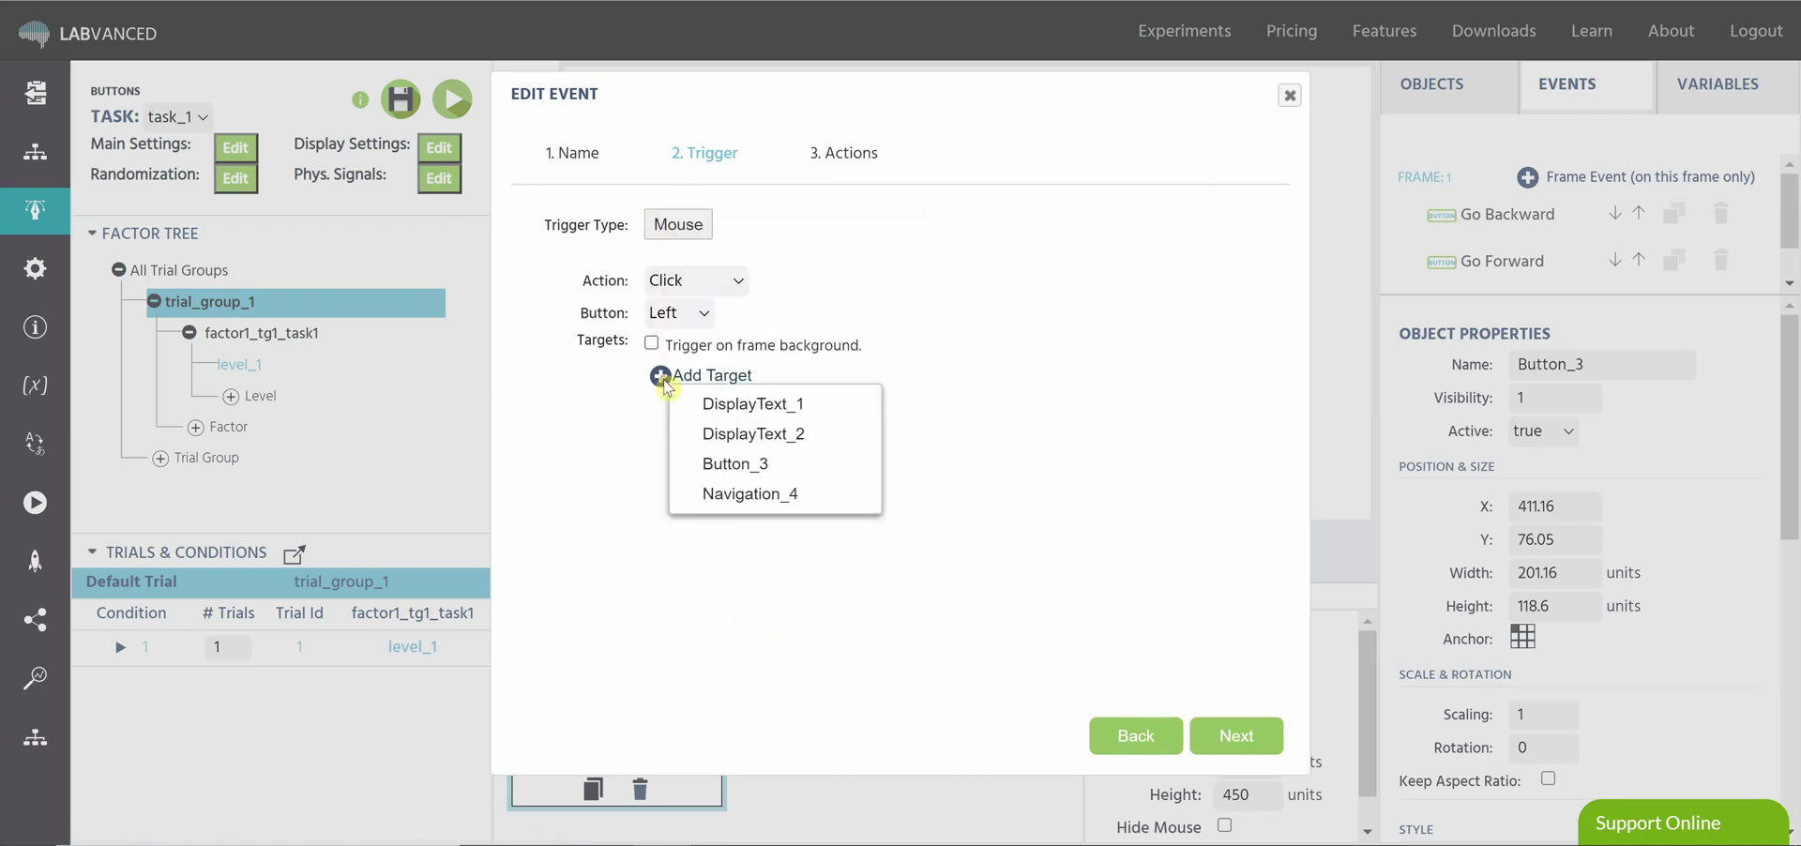
pyautogui.click(736, 463)
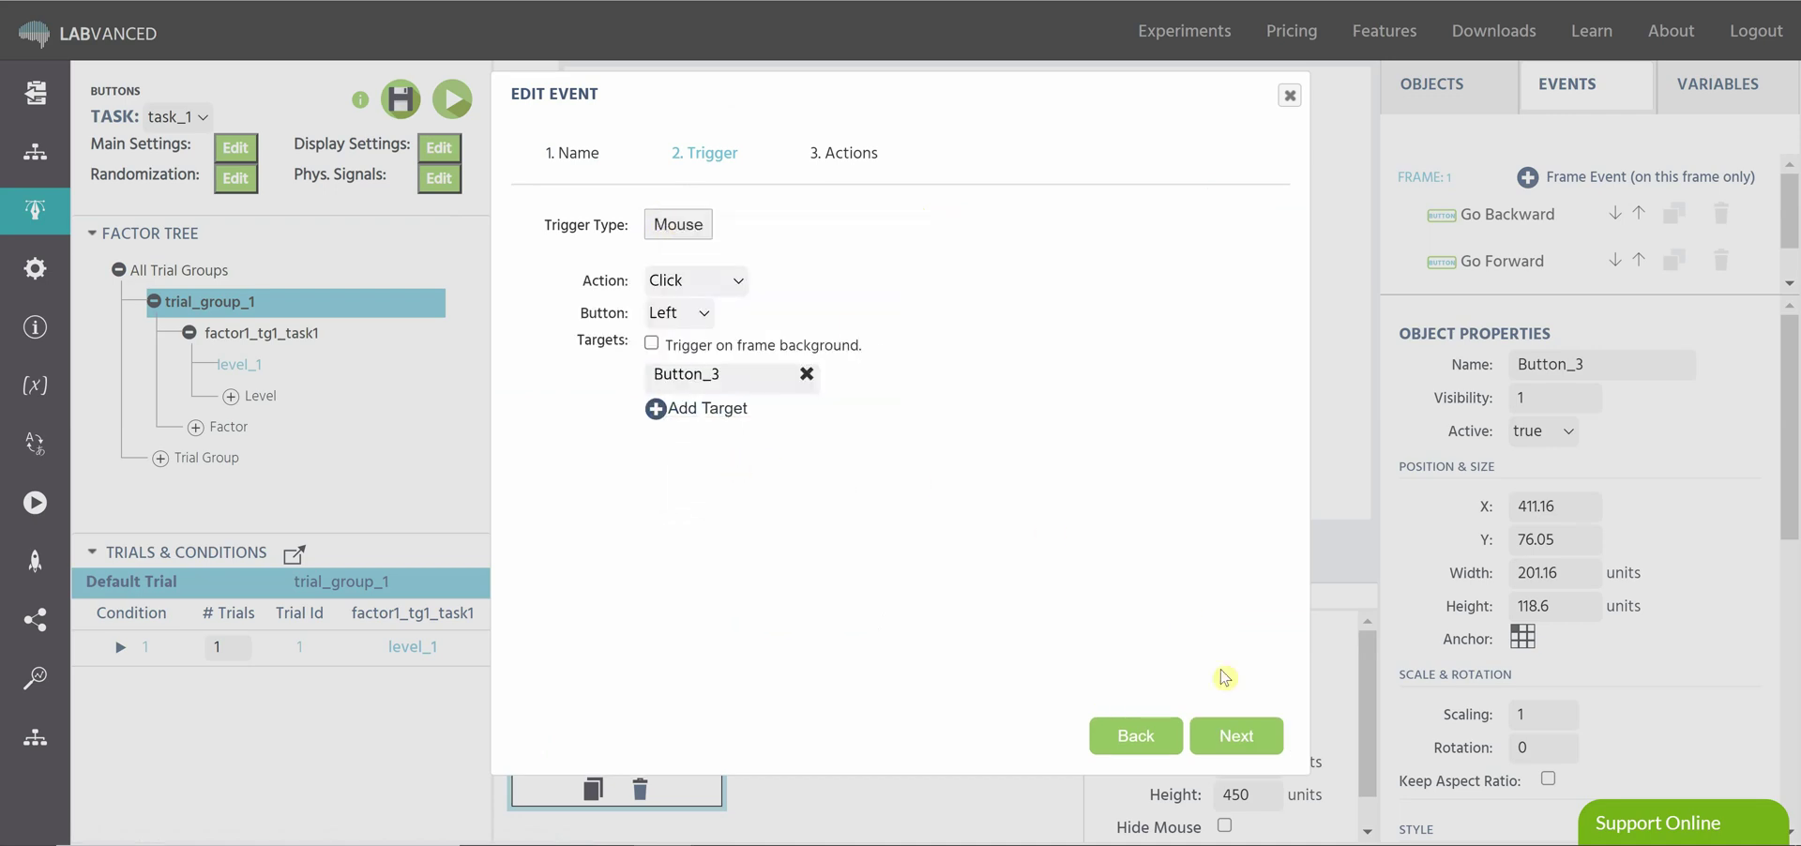
# Step: Add a Variable Actions > Set / Record Variable action to the event
pyautogui.click(1237, 735)
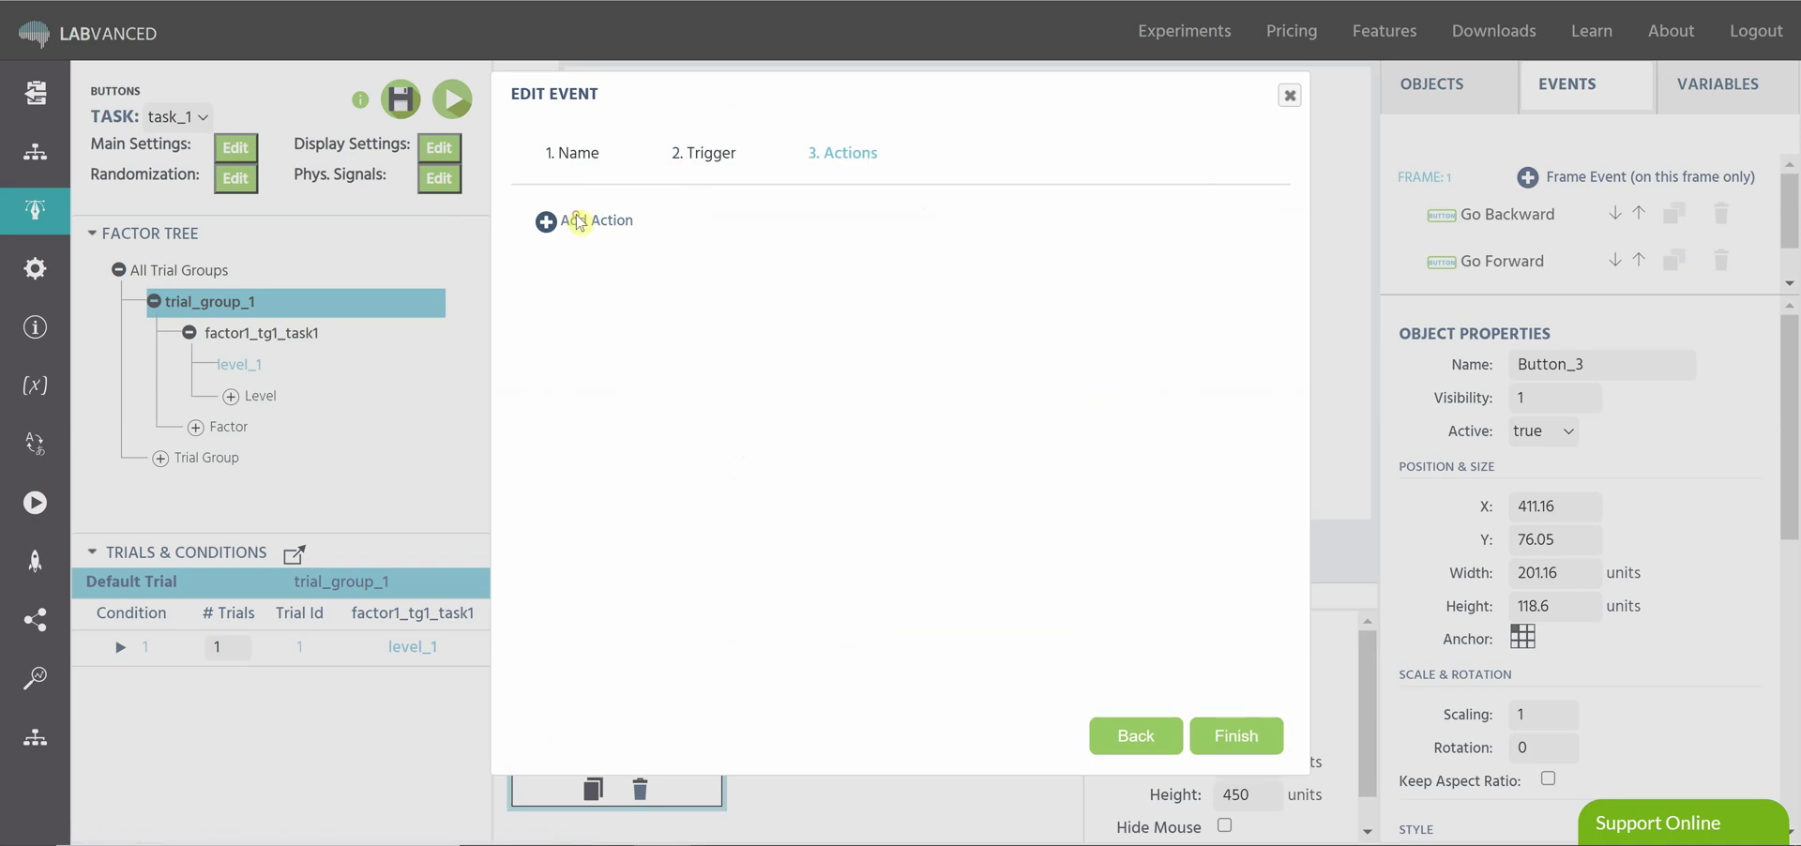
pyautogui.click(574, 220)
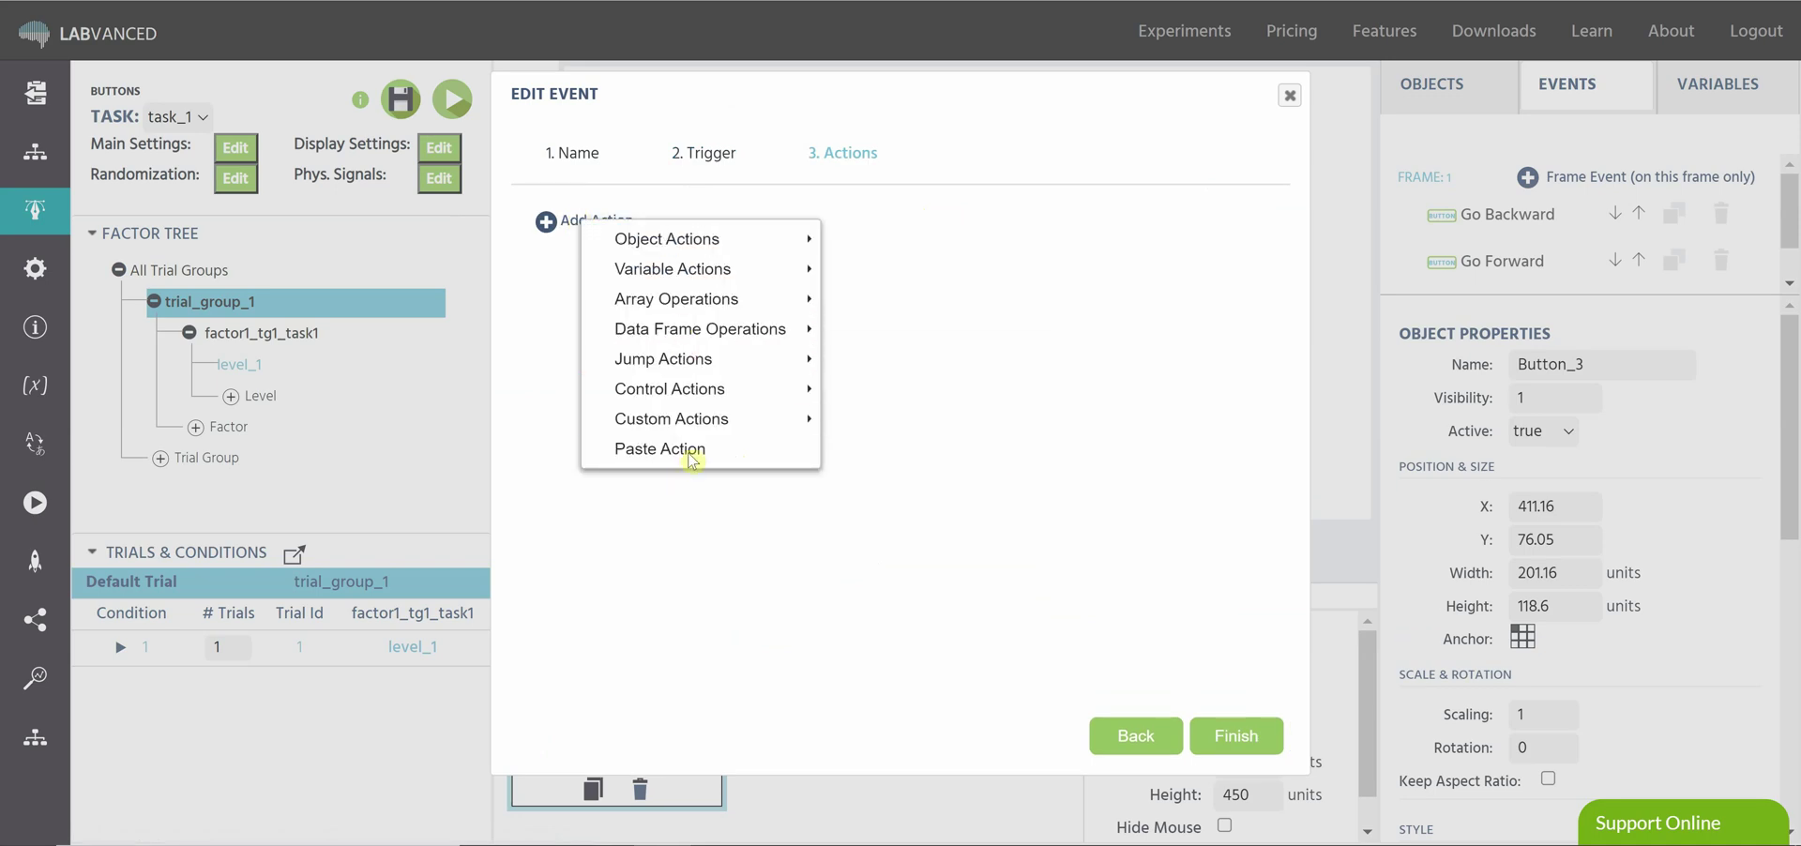
pyautogui.moveTo(722, 241)
pyautogui.moveTo(777, 268)
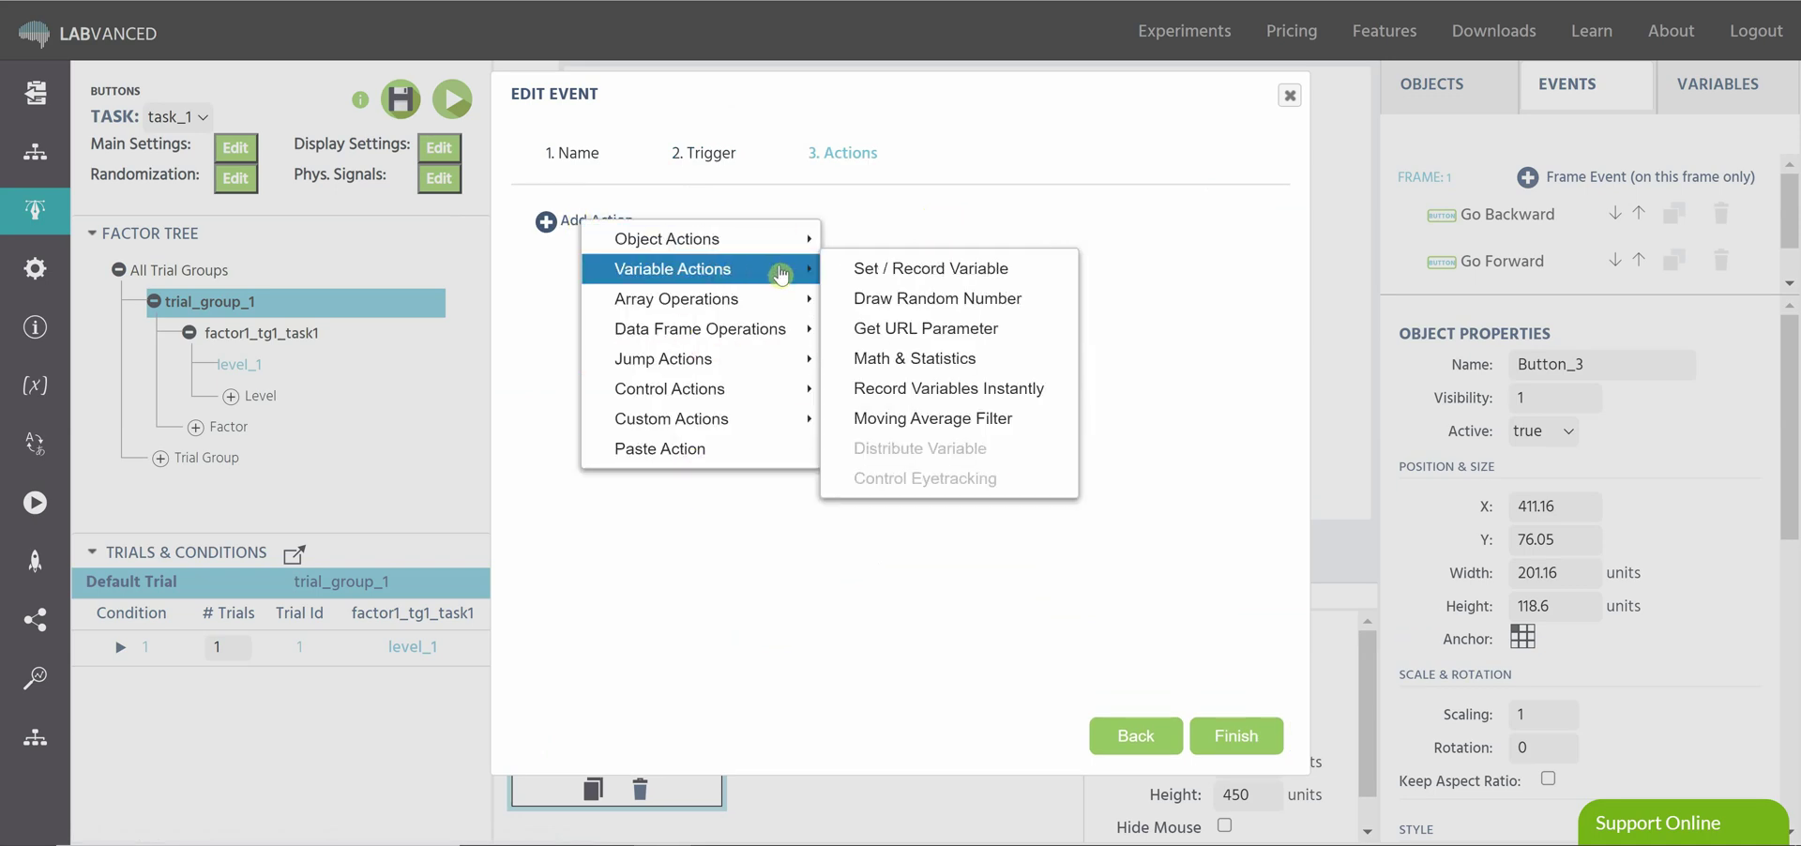
pyautogui.click(908, 270)
# Step: Make the action set myvar1 to the Boolean constant True
pyautogui.click(582, 292)
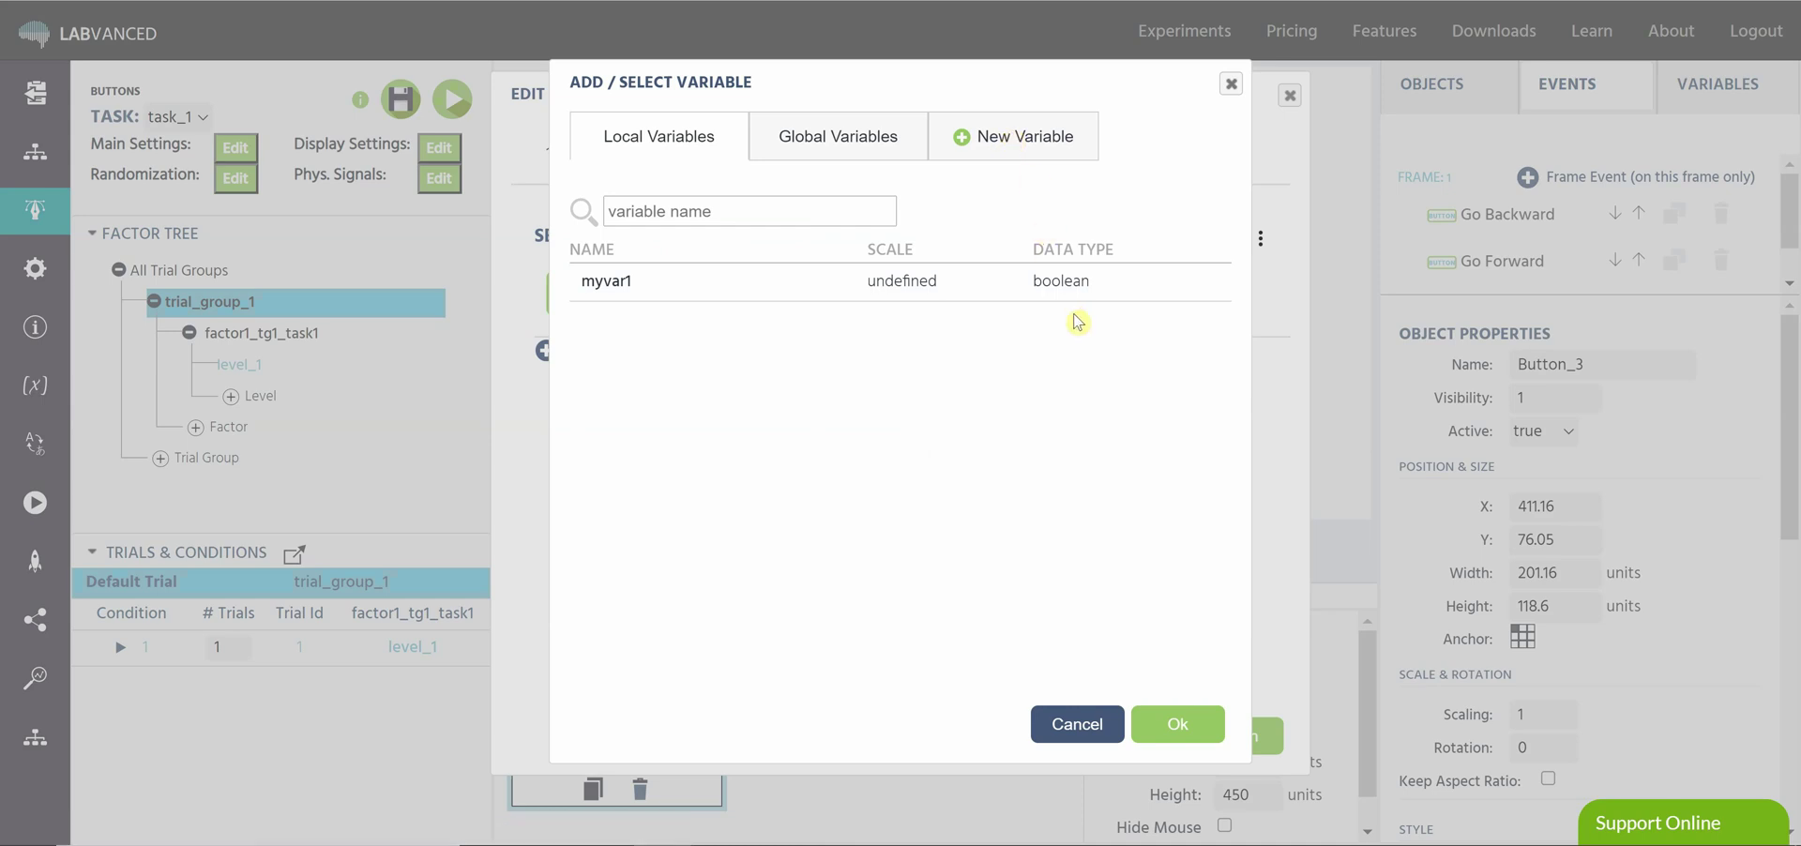
pyautogui.click(761, 292)
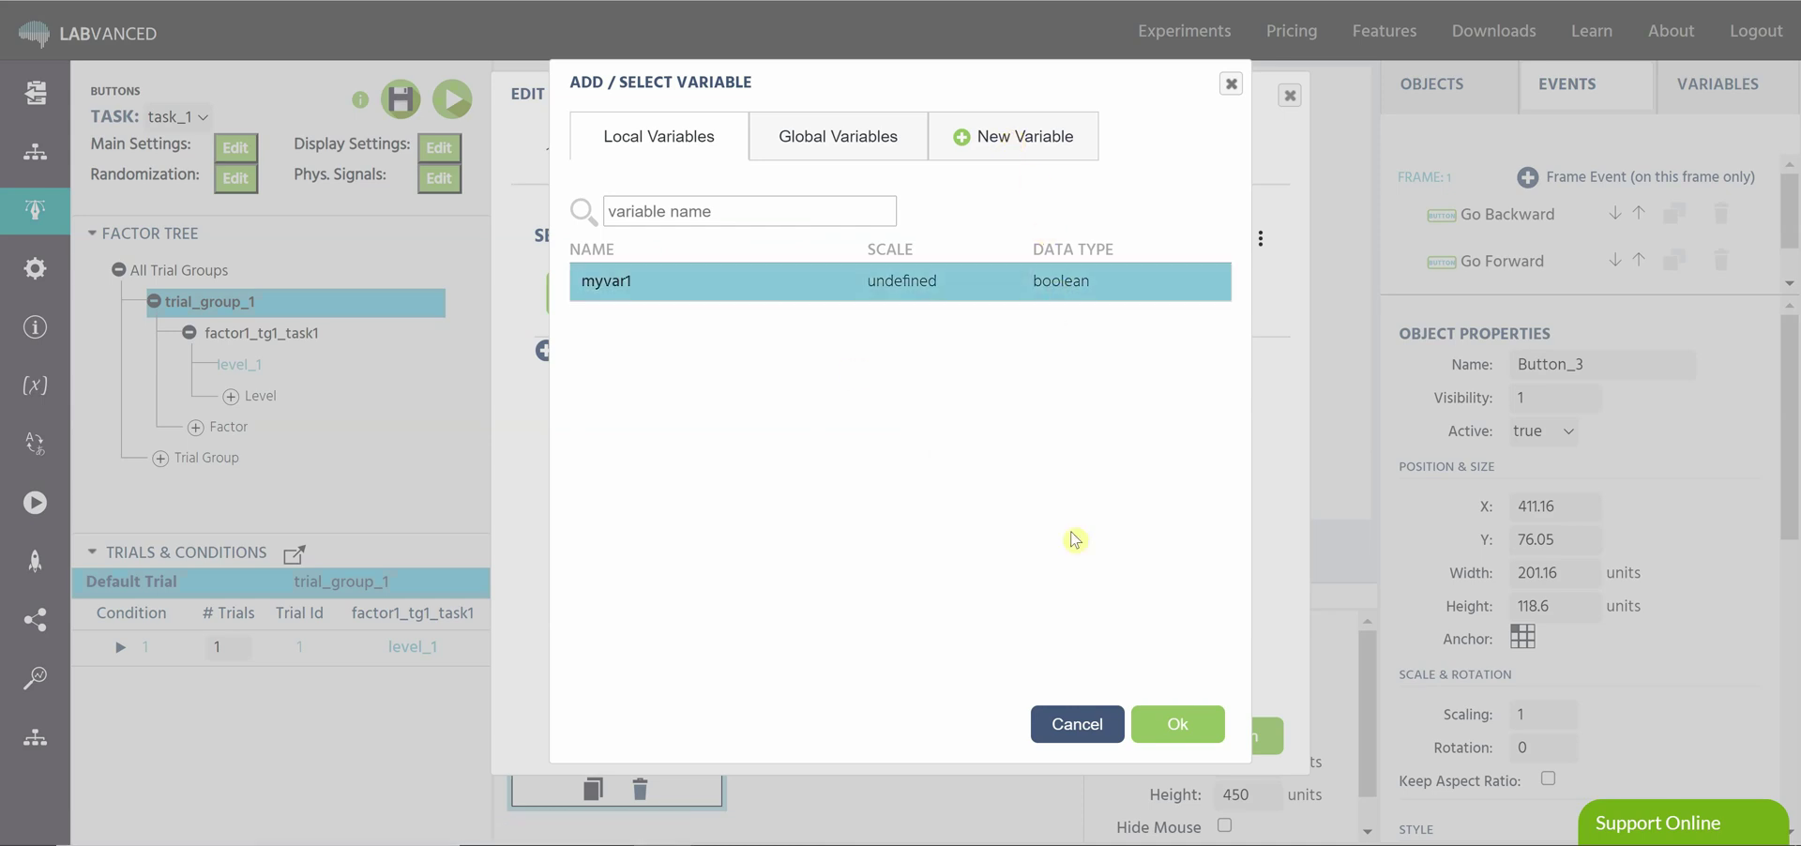
pyautogui.click(1178, 724)
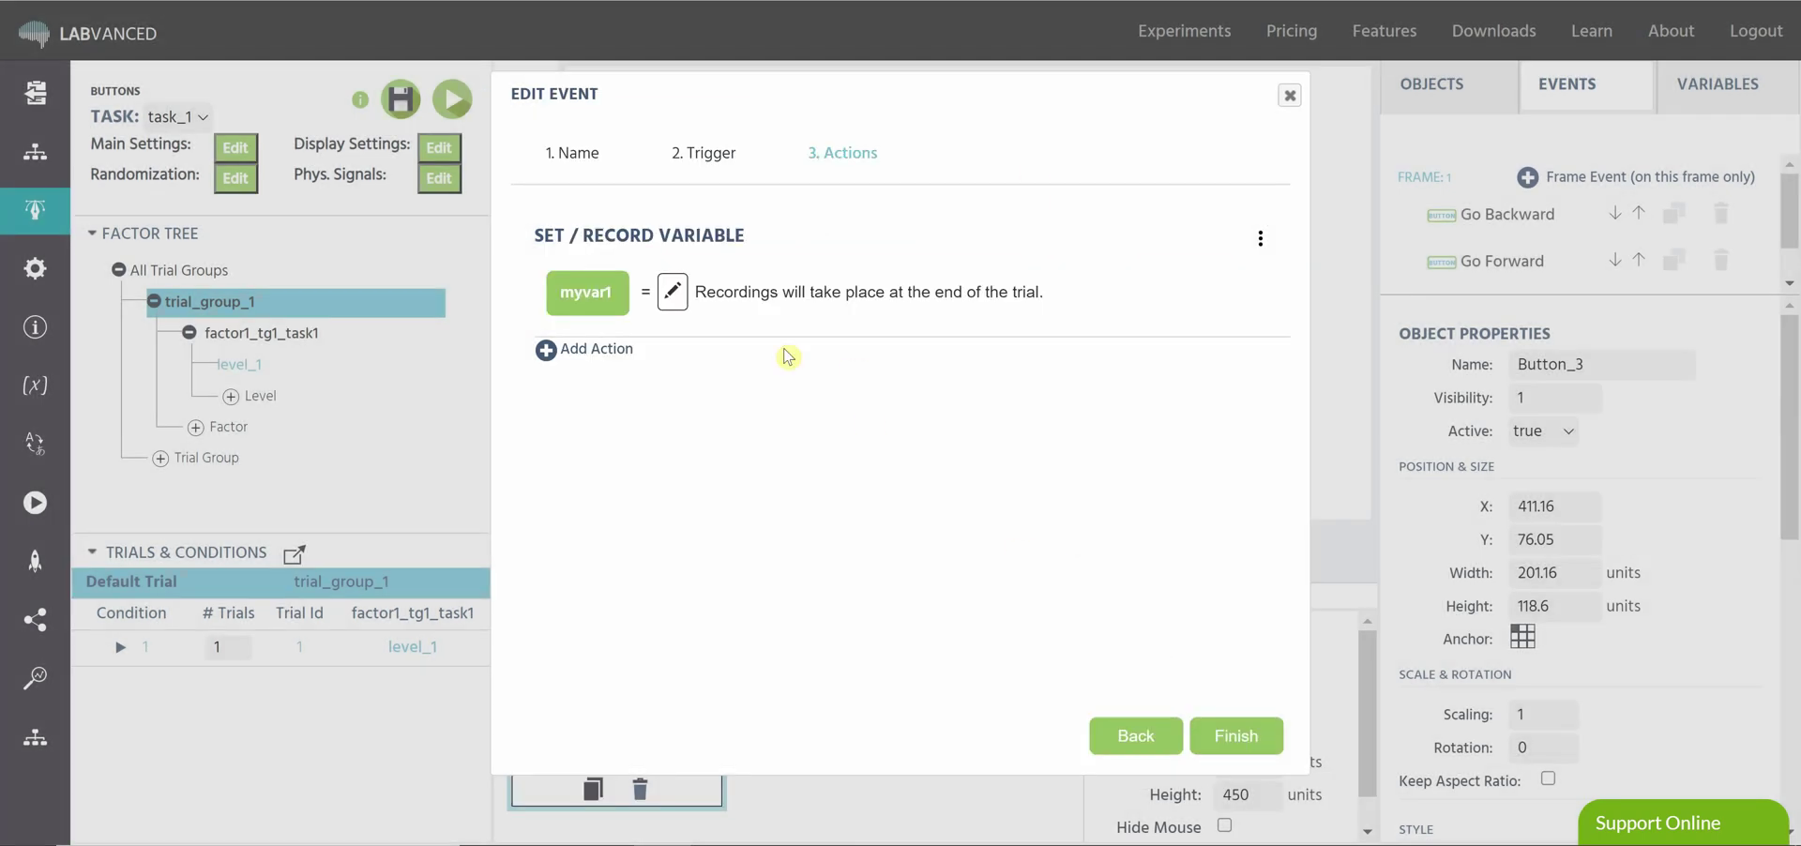
pyautogui.click(671, 292)
pyautogui.moveTo(797, 342)
pyautogui.click(985, 401)
pyautogui.click(723, 293)
pyautogui.click(724, 324)
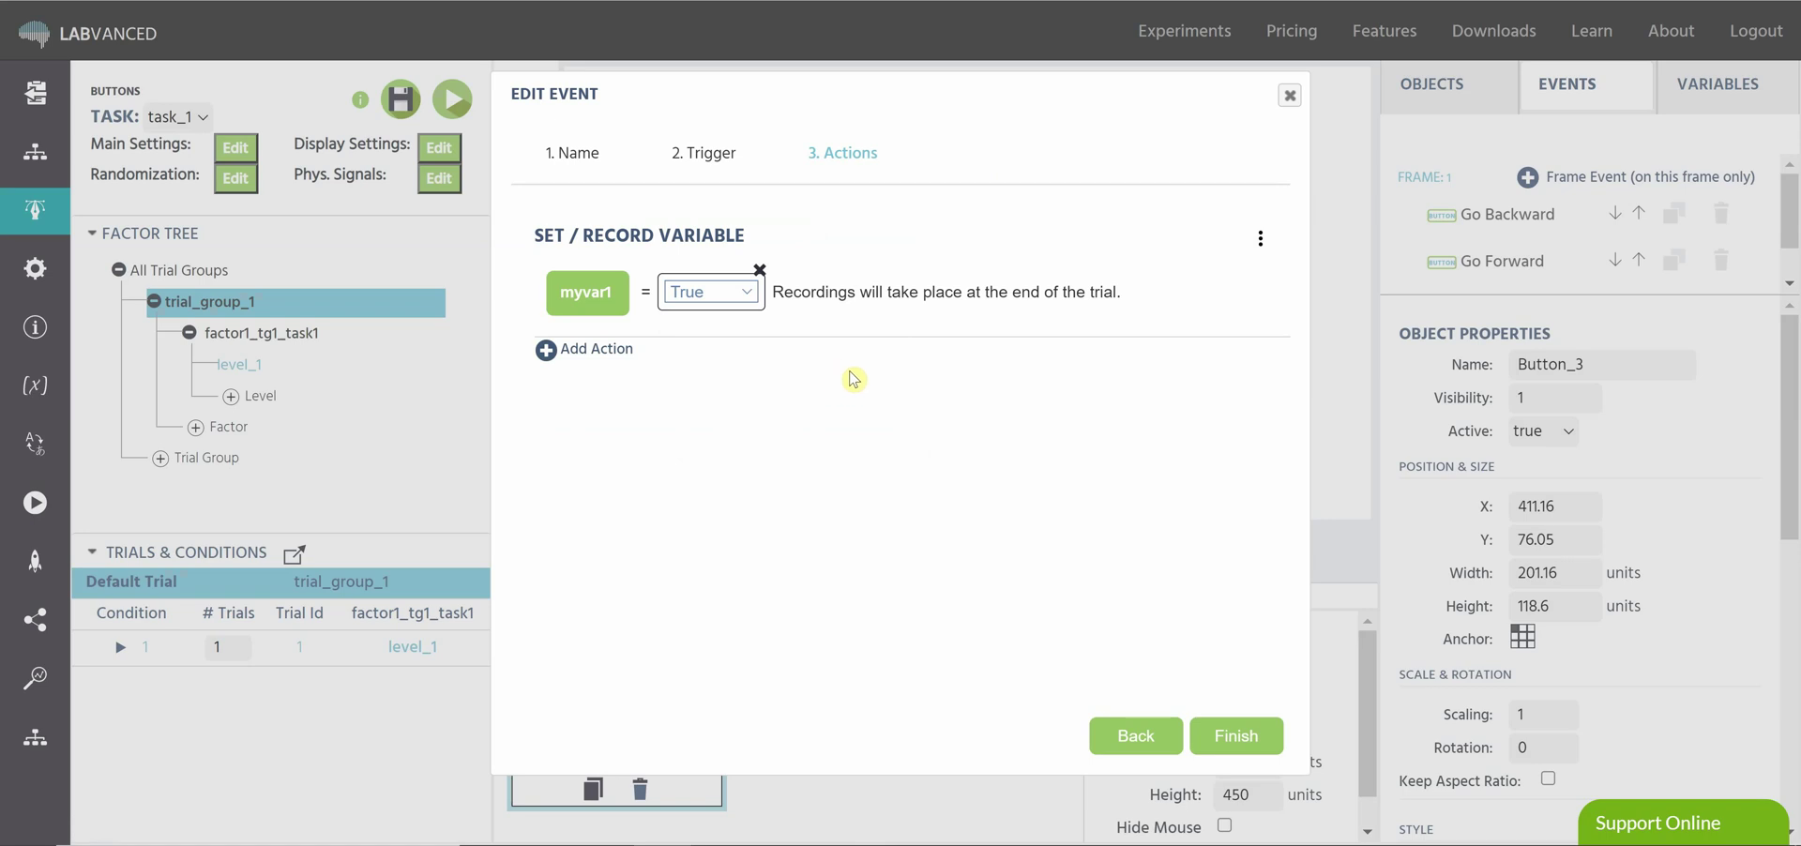
# Step: Save the record event and start a new frame event named 'count'
pyautogui.click(1235, 736)
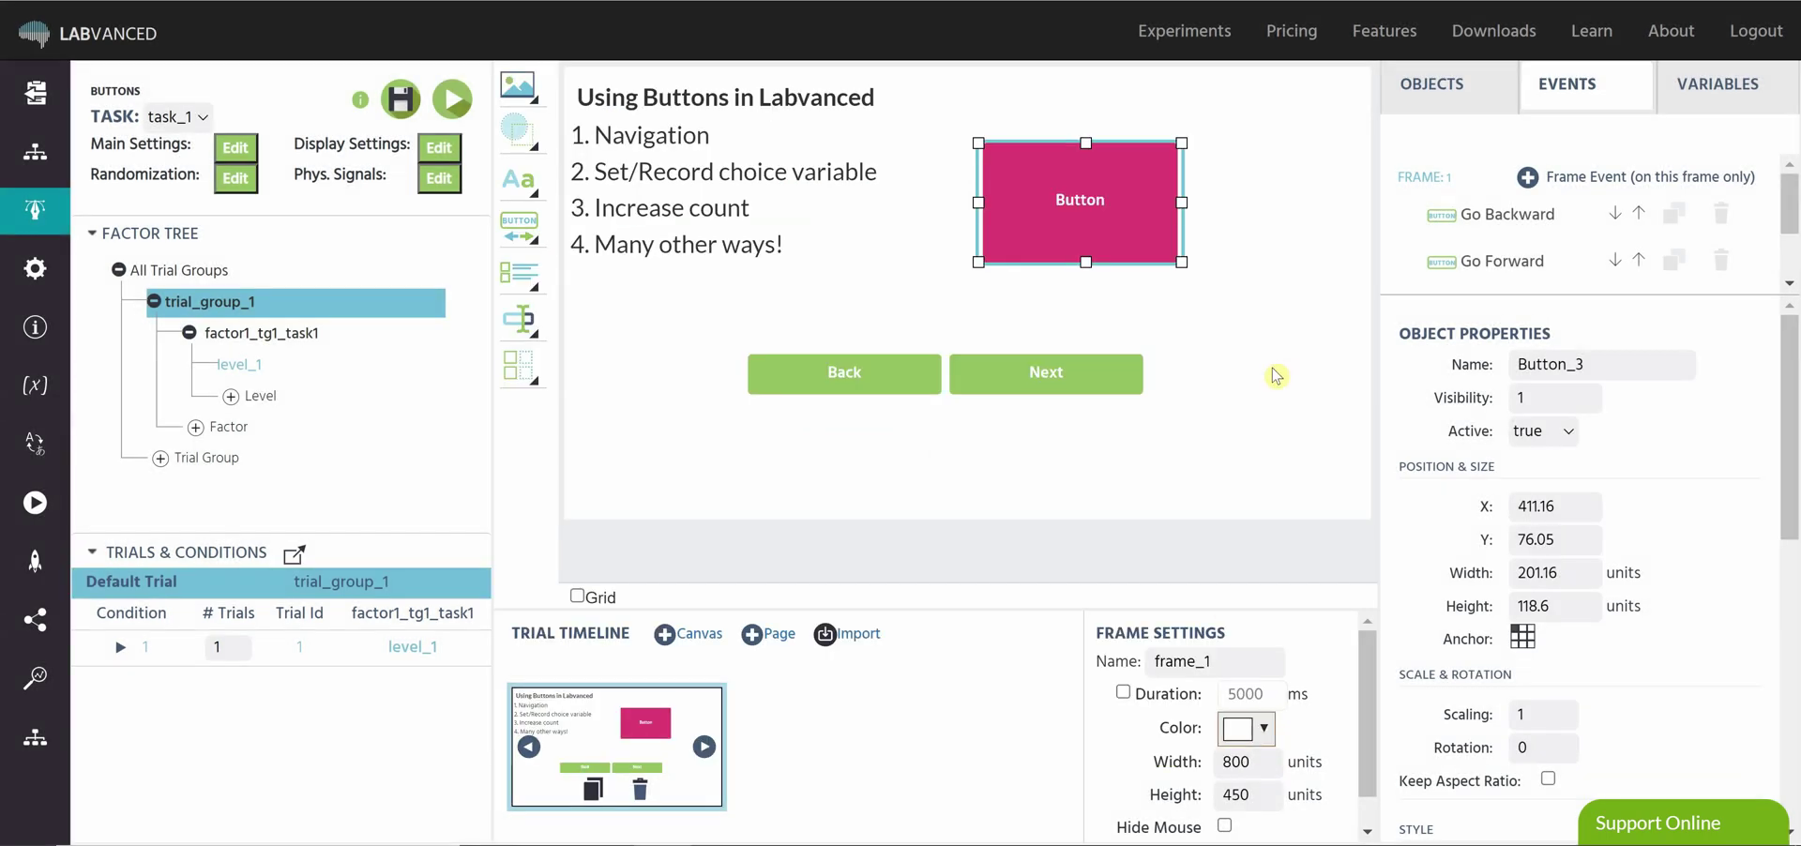
pyautogui.click(1530, 183)
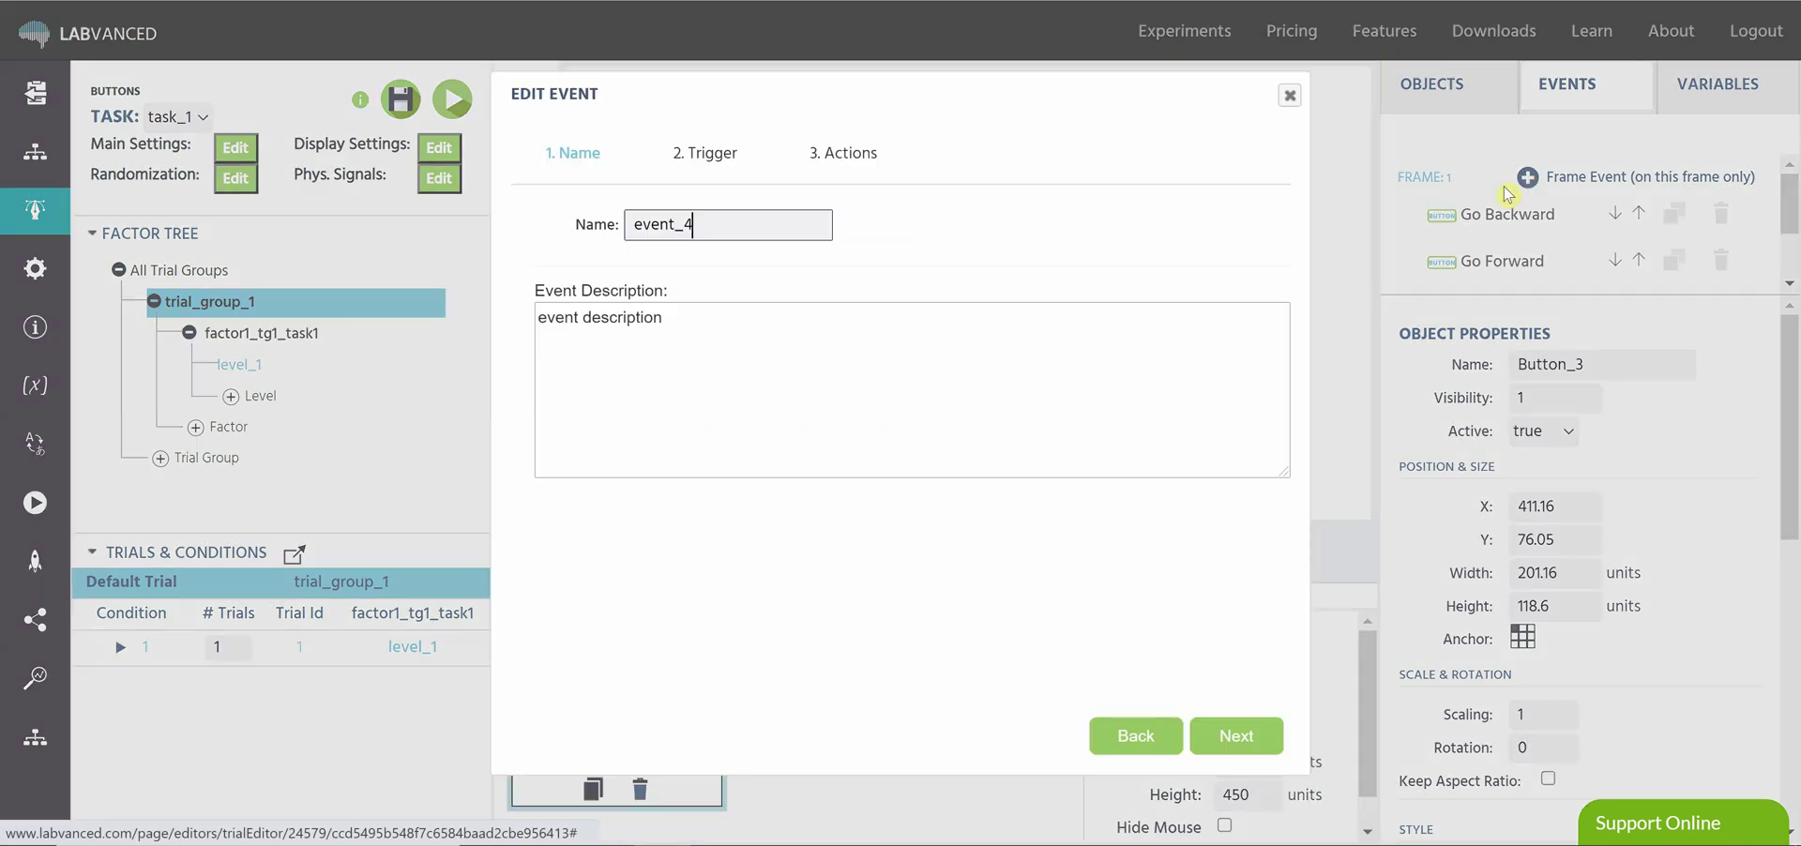
pyautogui.doubleClick(733, 221)
pyautogui.write('count')
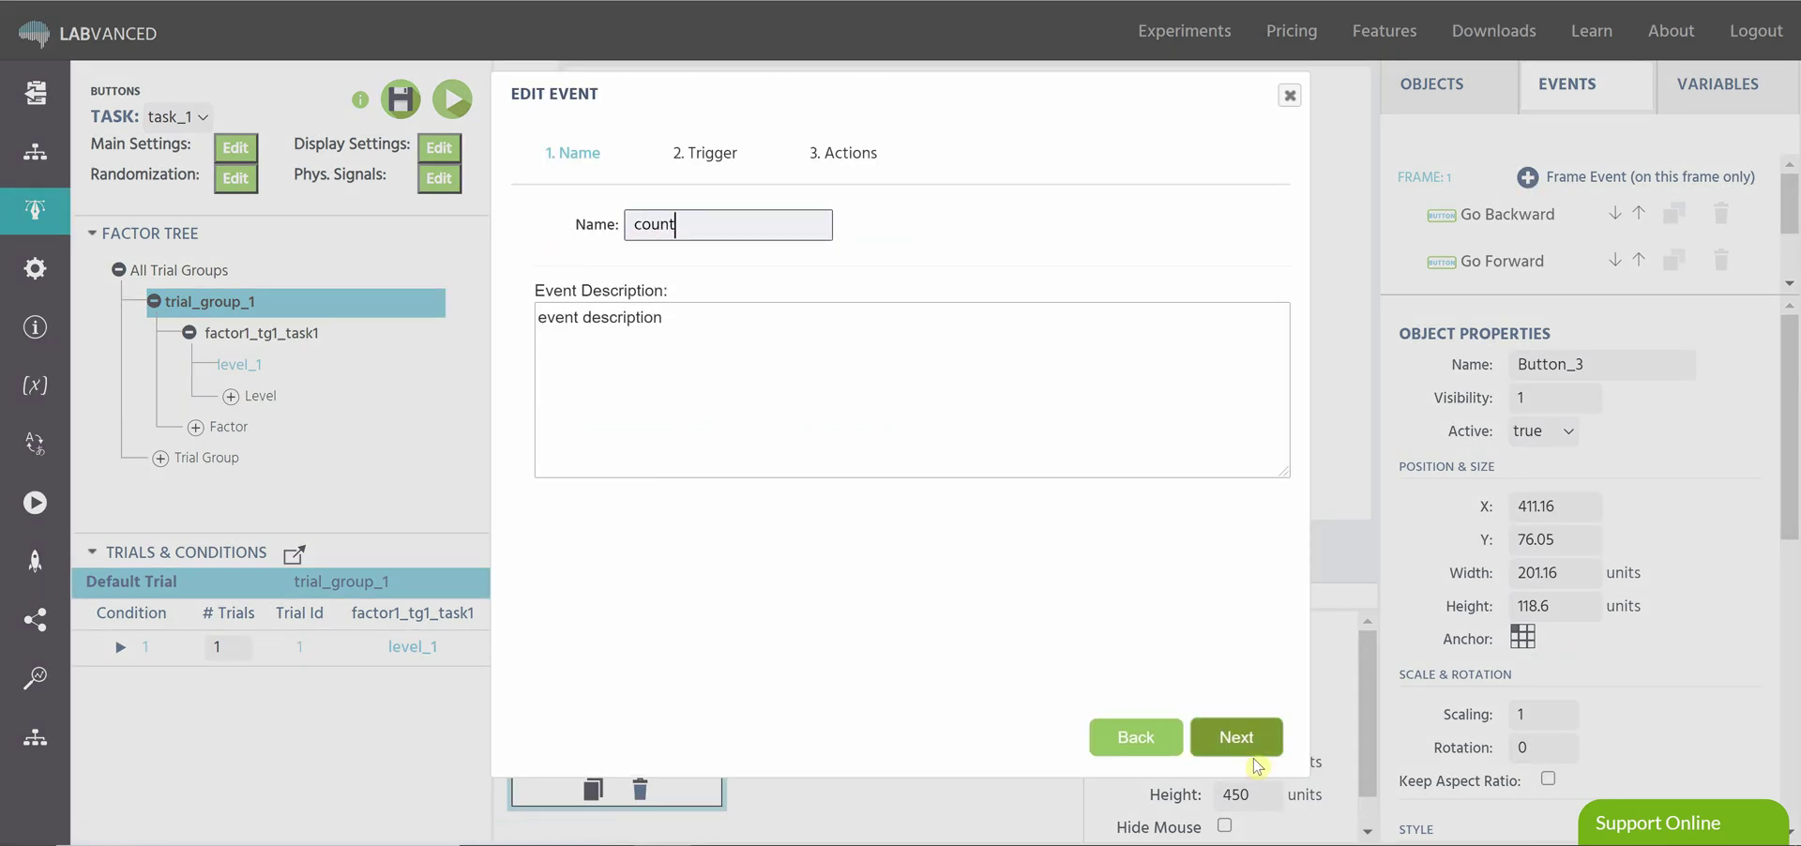
# Step: Set the count event's trigger to a mouse click on Button_3
pyautogui.click(1232, 734)
pyautogui.click(693, 231)
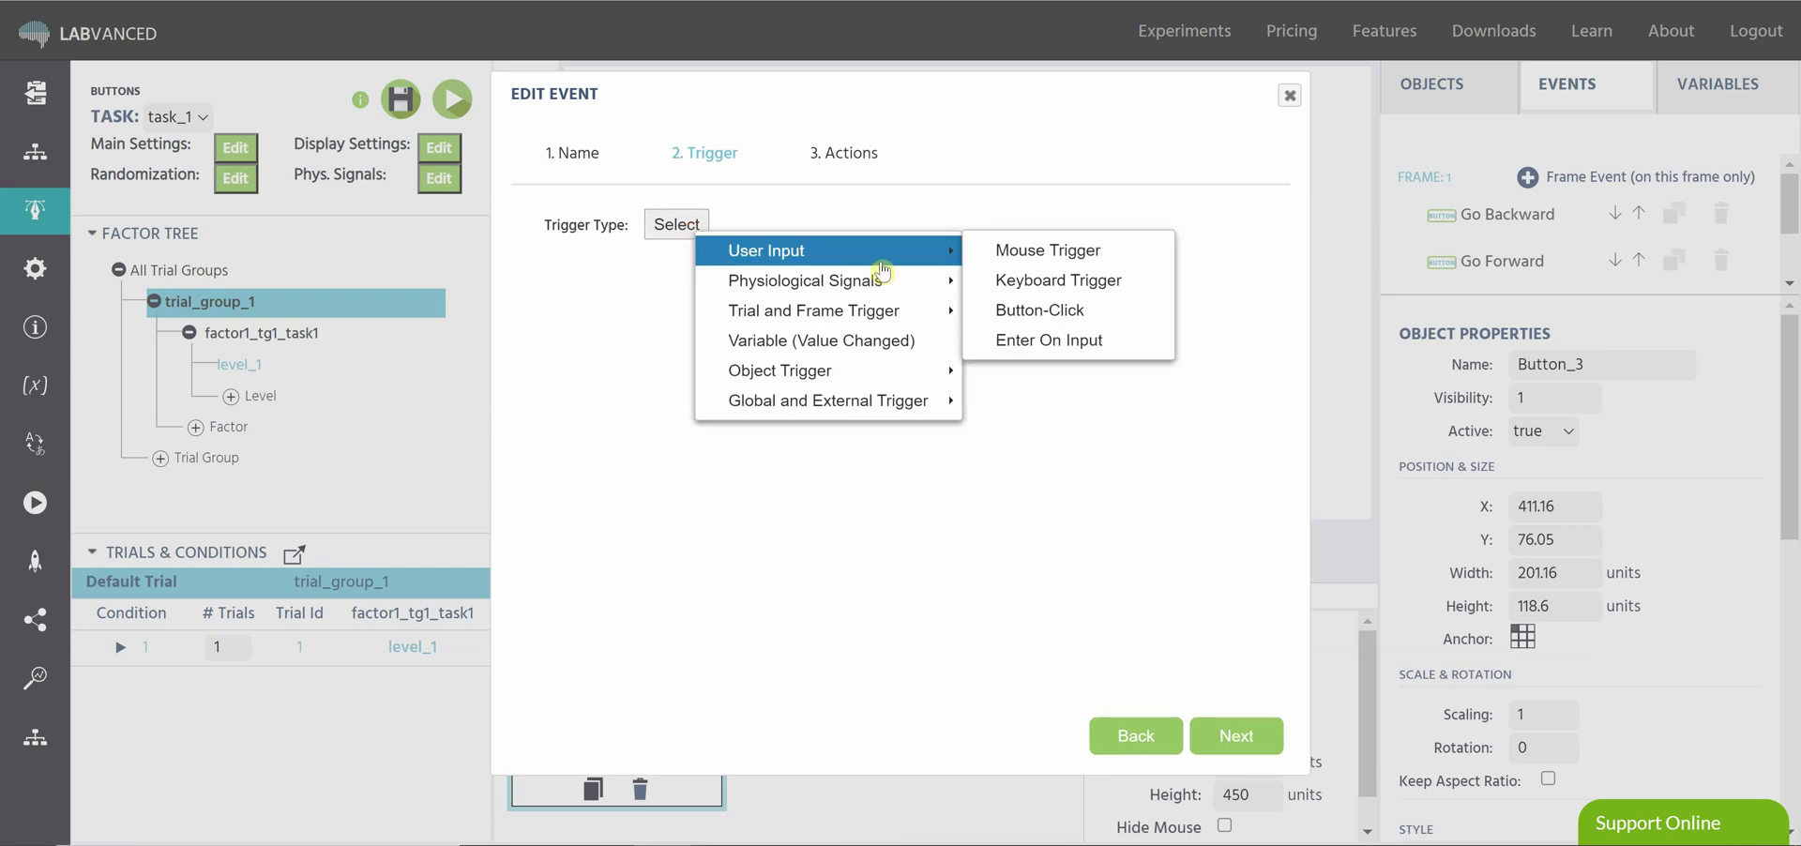
pyautogui.click(979, 251)
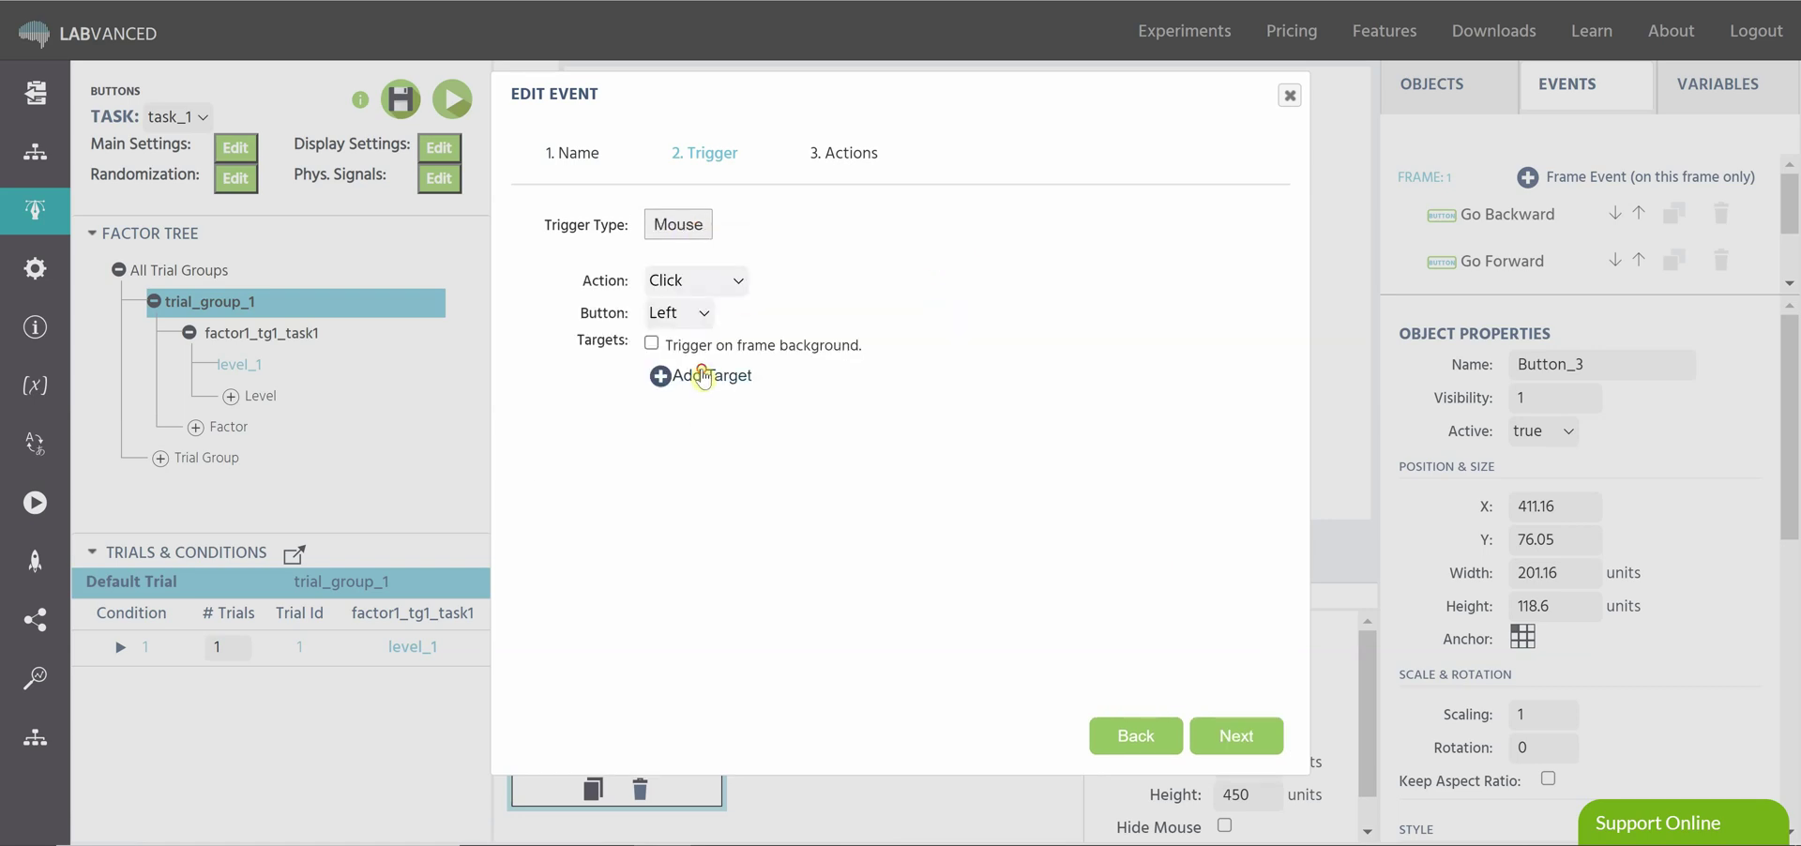
pyautogui.click(662, 375)
pyautogui.click(754, 455)
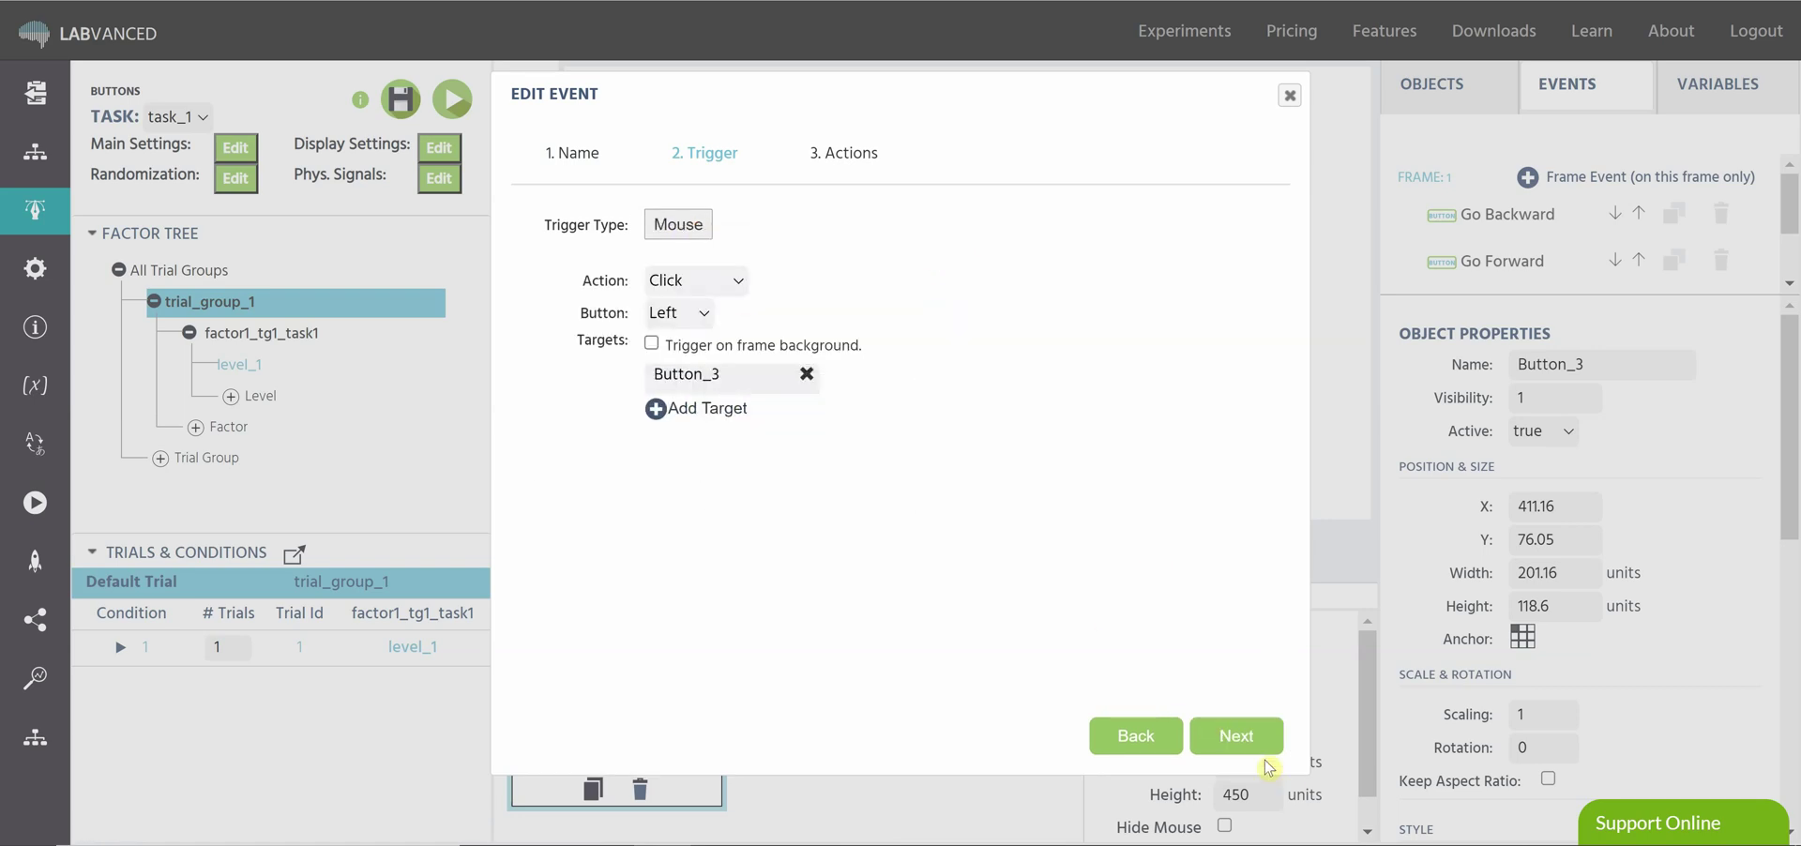
# Step: Add a Set / Record Variable action to the count event
pyautogui.click(1220, 736)
pyautogui.click(615, 221)
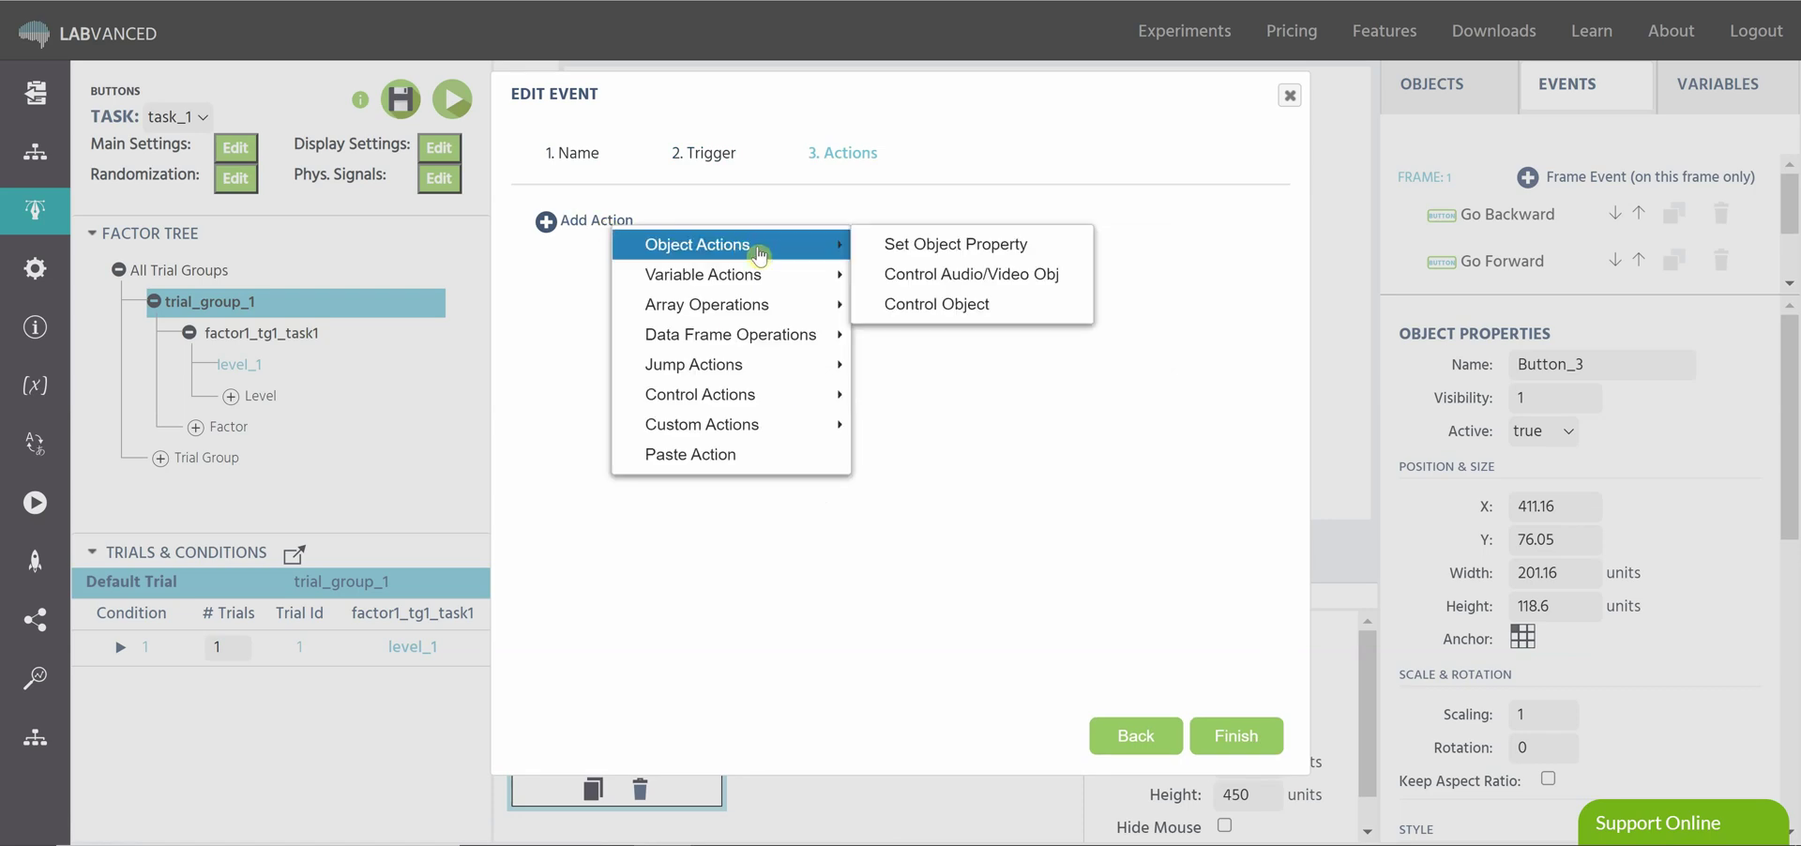
pyautogui.moveTo(769, 274)
pyautogui.click(902, 273)
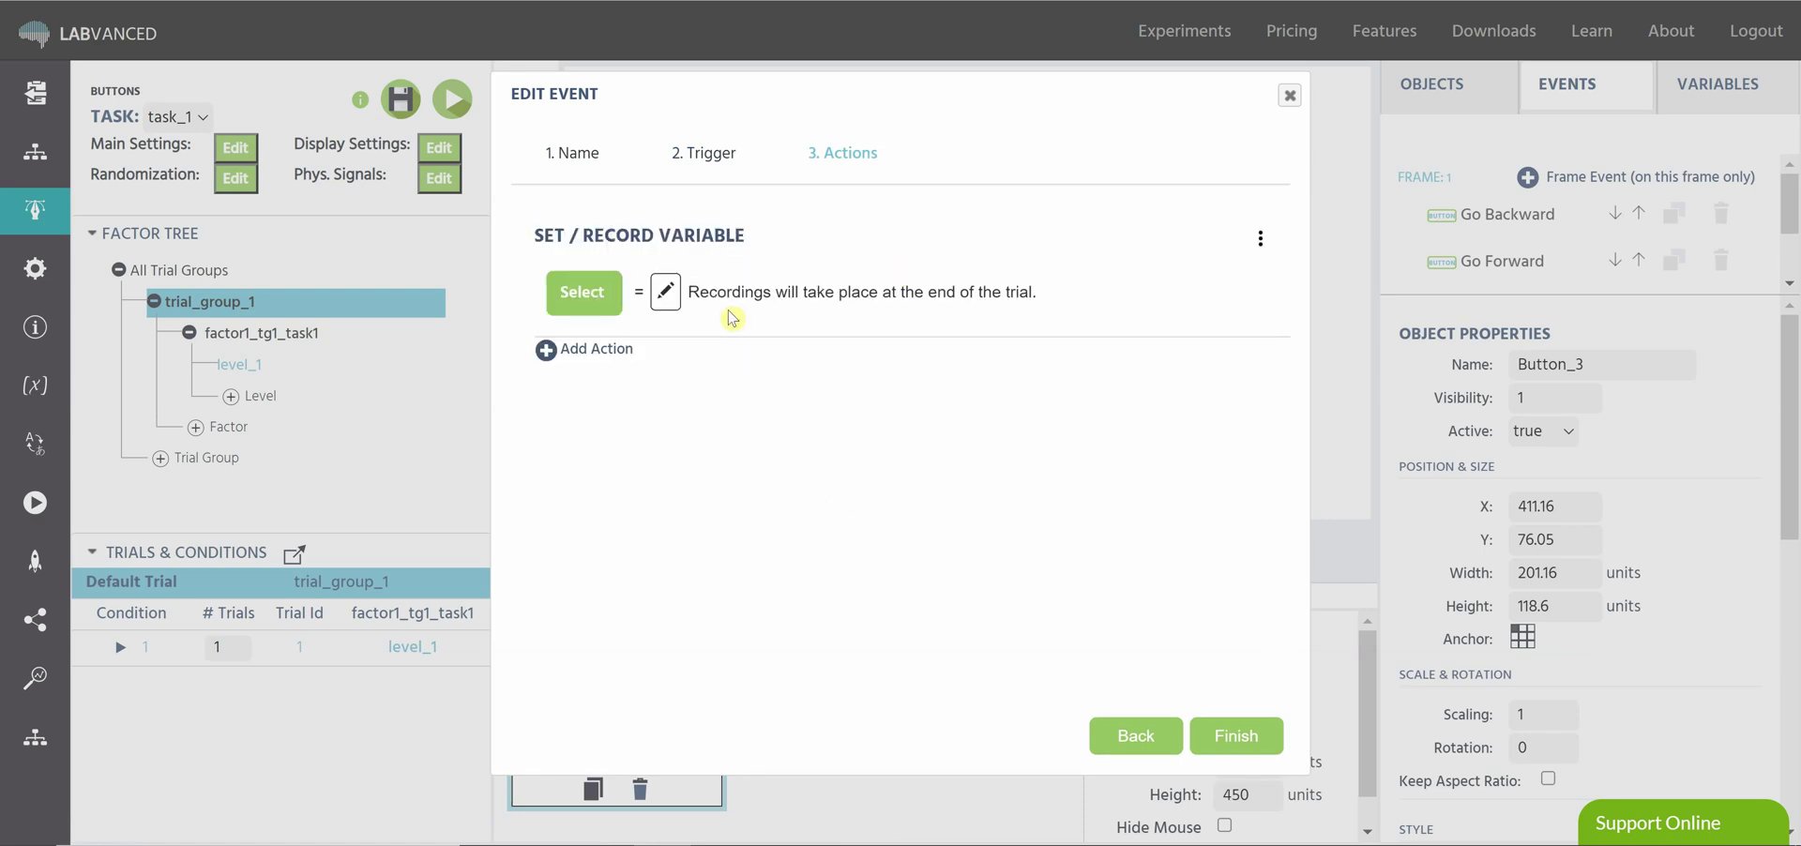
# Step: Look at the new-variable options in the variable picker, then cancel without creating one
pyautogui.click(586, 295)
pyautogui.click(1000, 139)
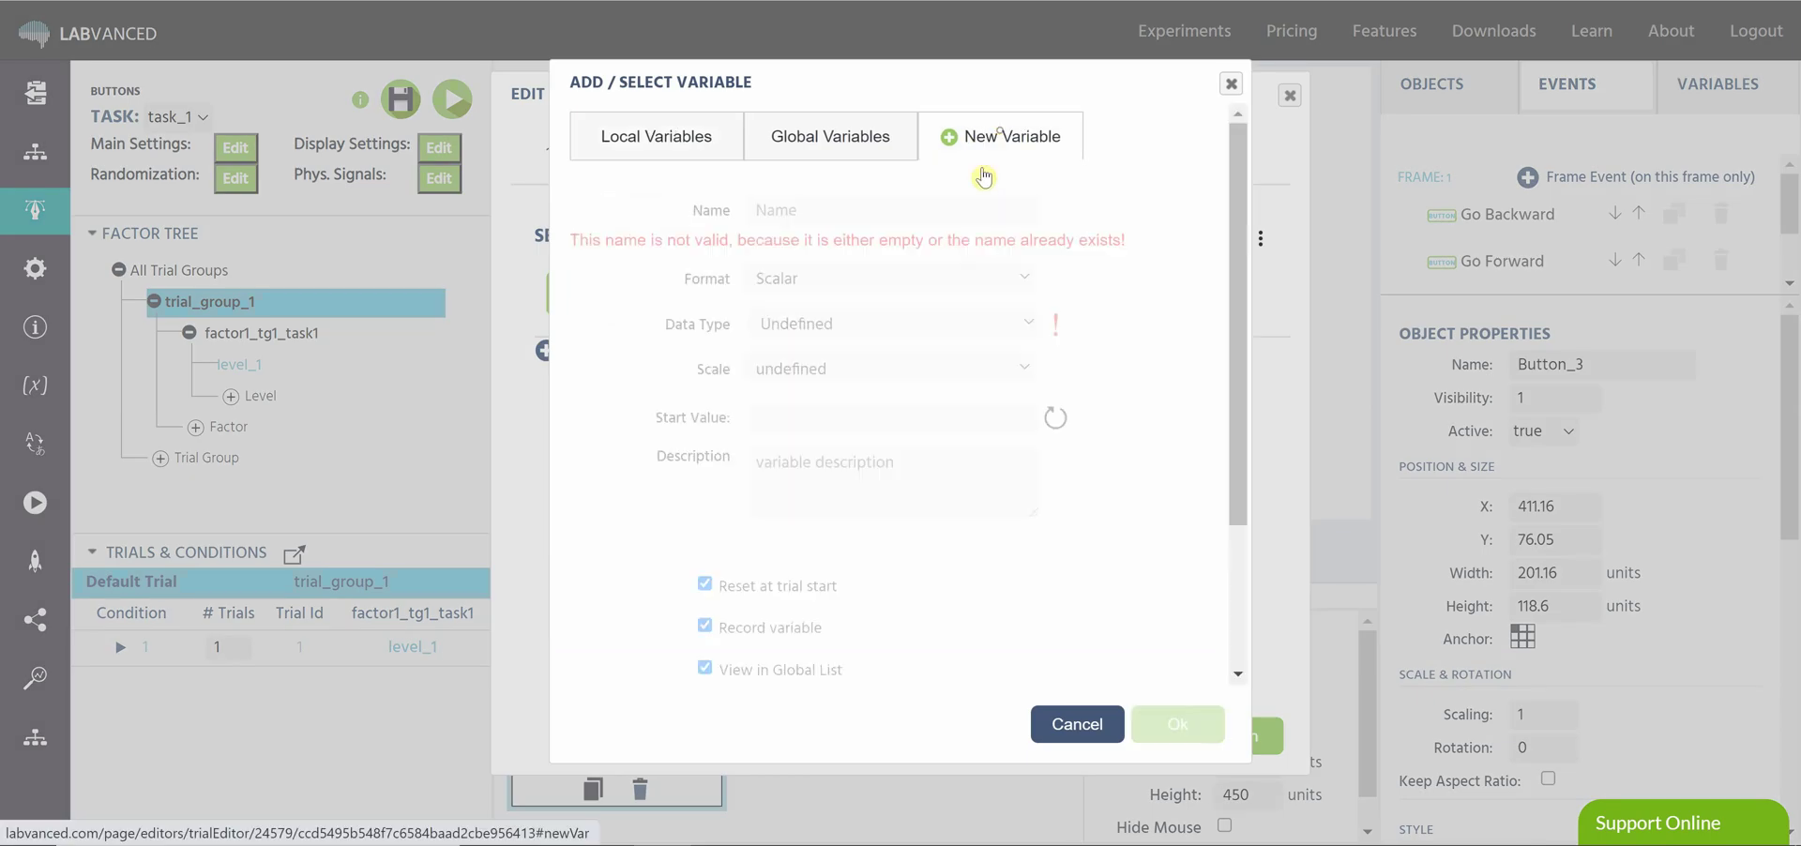
pyautogui.click(834, 372)
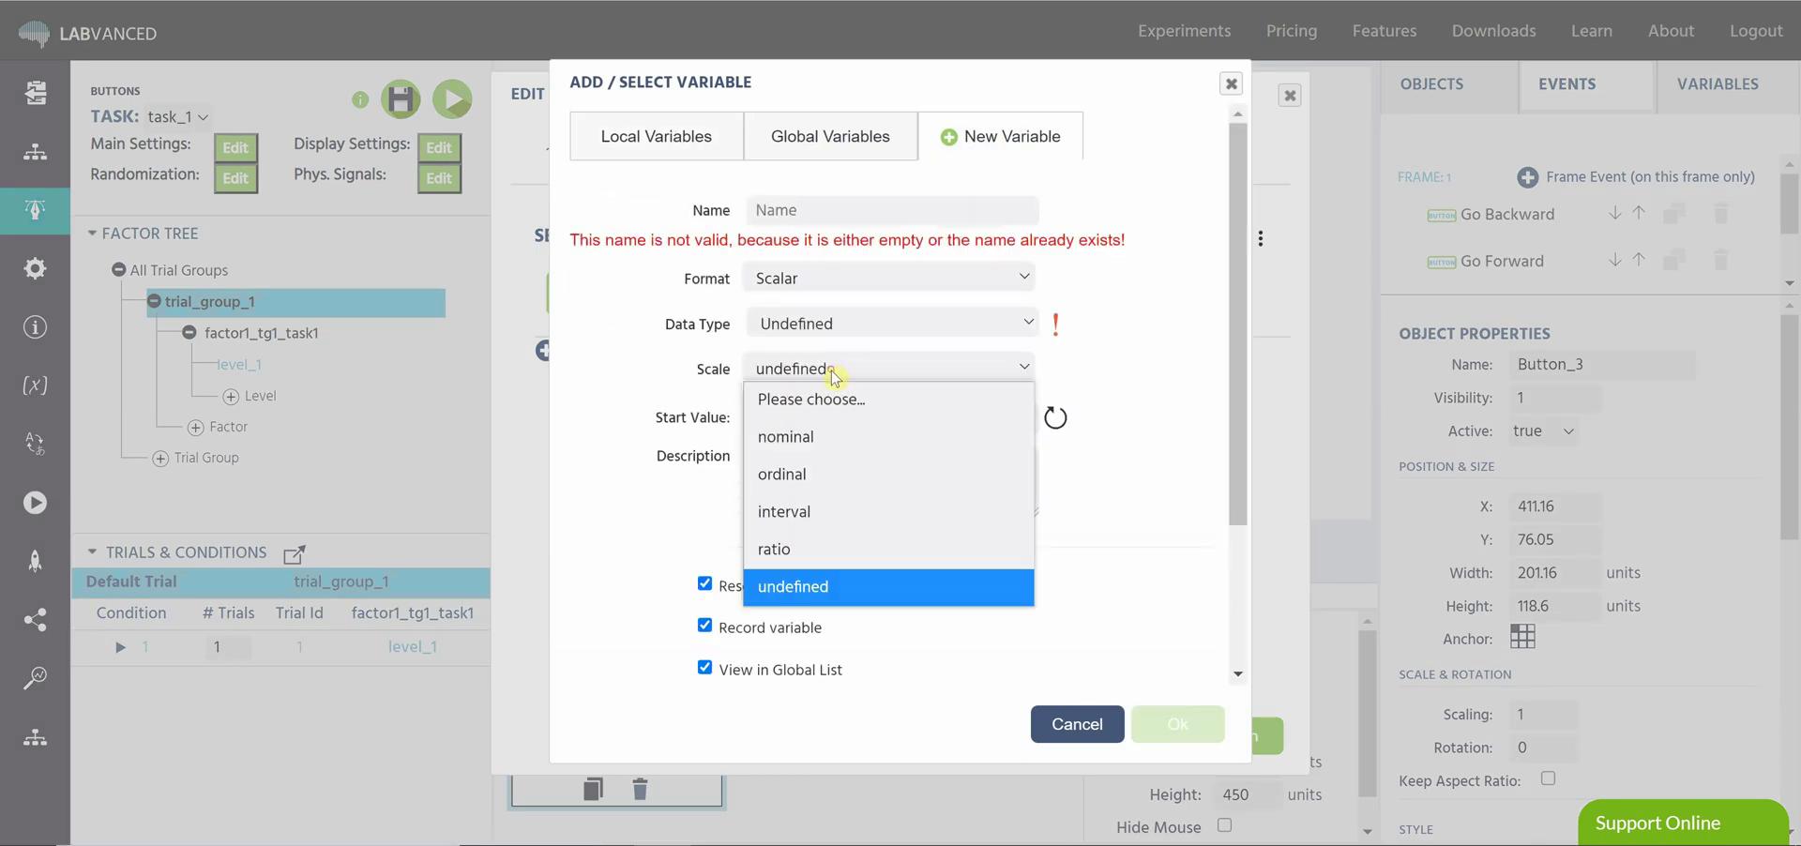
pyautogui.click(1141, 401)
pyautogui.click(1077, 724)
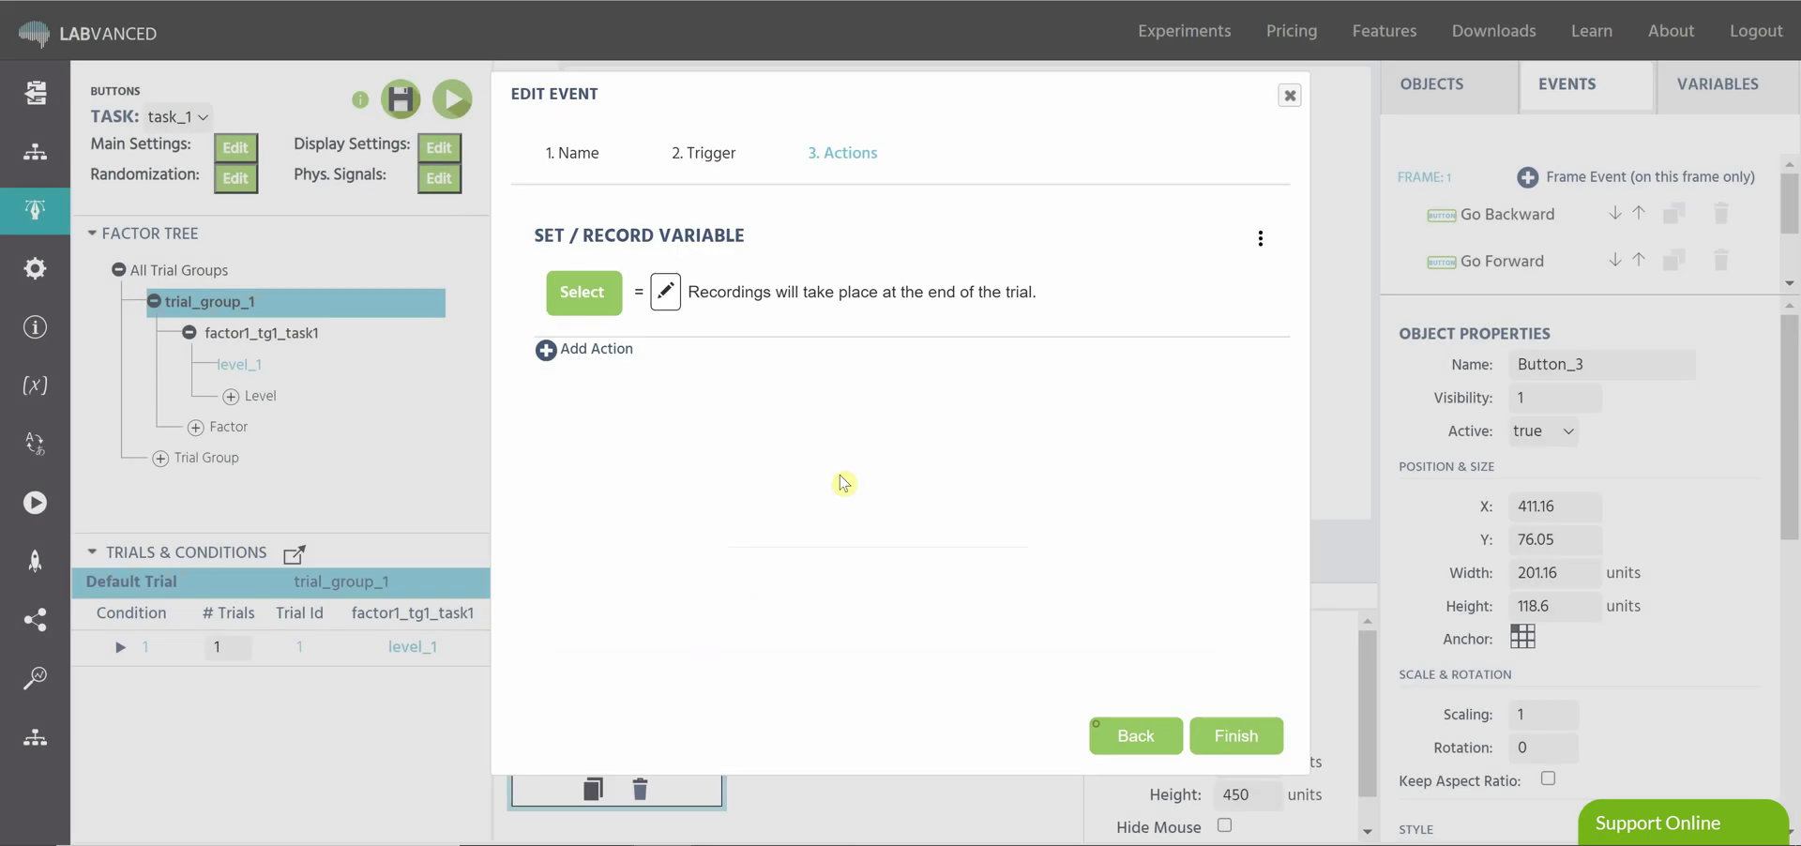
# Step: Set the count action's value to an arithmetic addition of numeric constant 1, then finish the event
pyautogui.click(667, 292)
pyautogui.moveTo(860, 376)
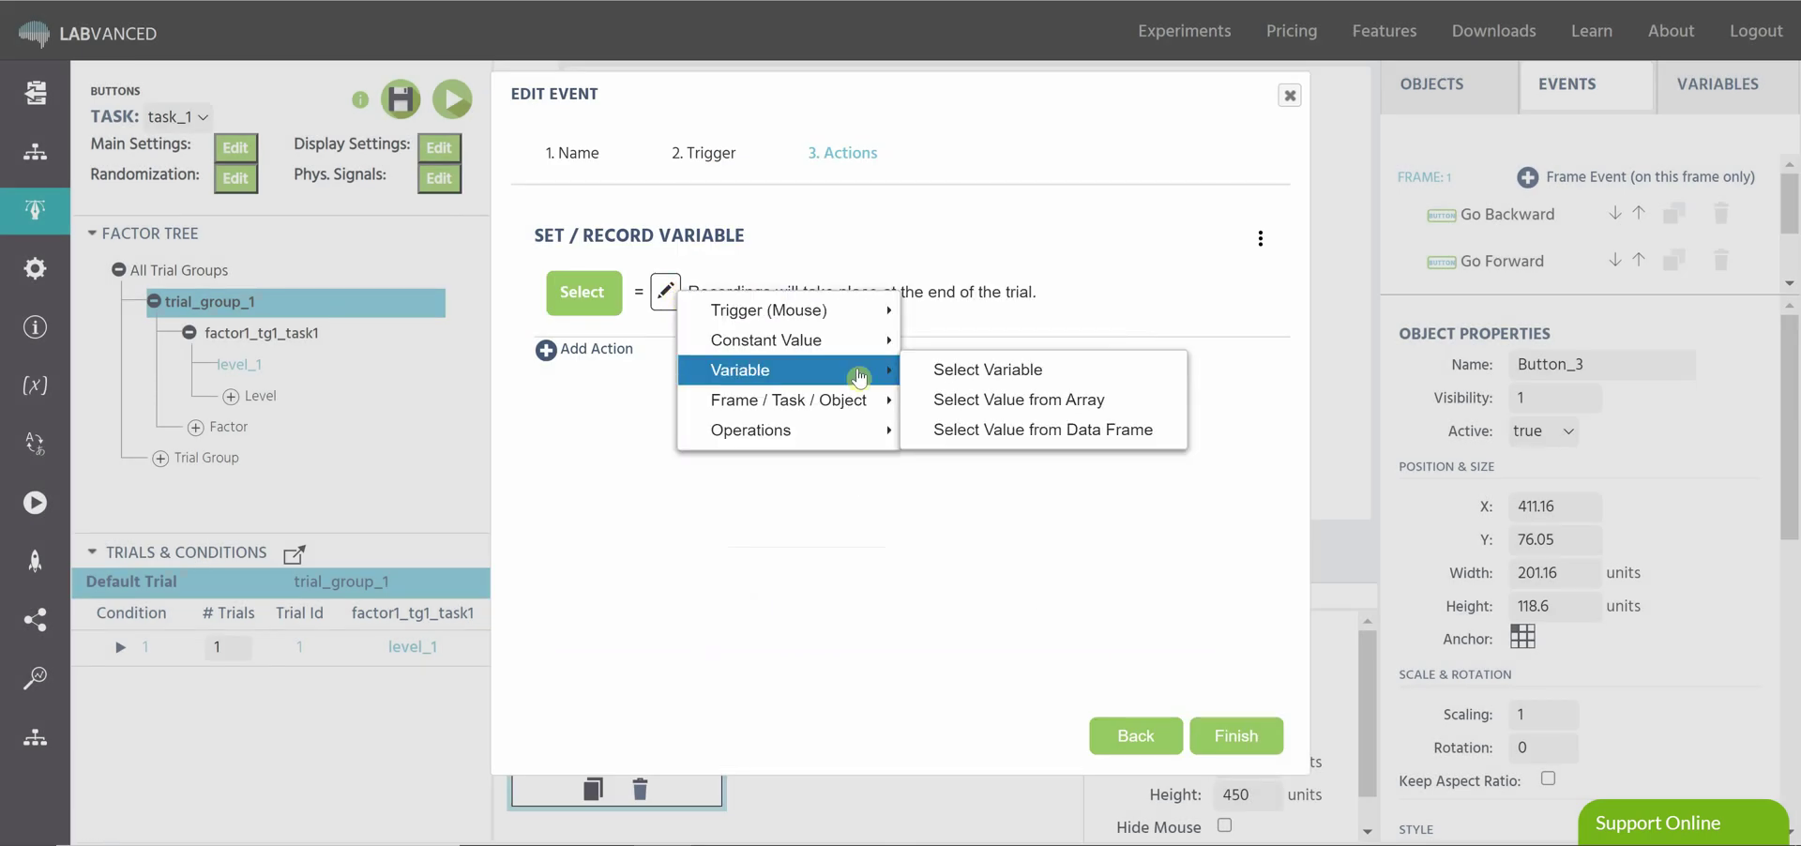
pyautogui.moveTo(859, 431)
pyautogui.click(948, 430)
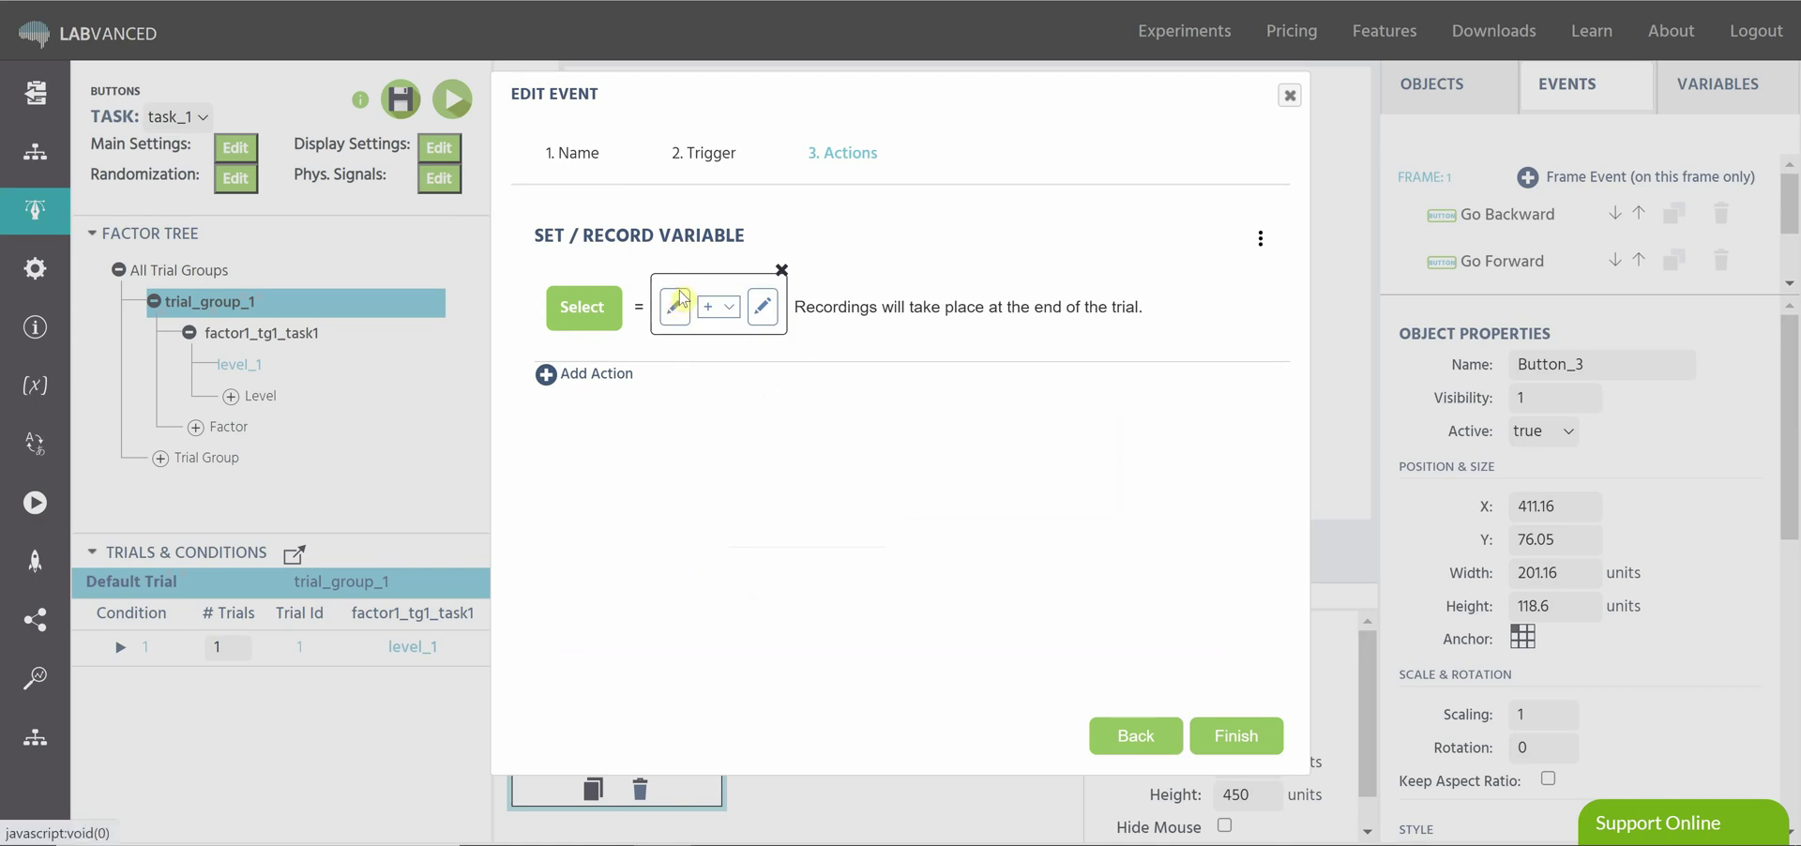
pyautogui.click(764, 308)
pyautogui.moveTo(929, 362)
pyautogui.click(1099, 403)
pyautogui.click(774, 308)
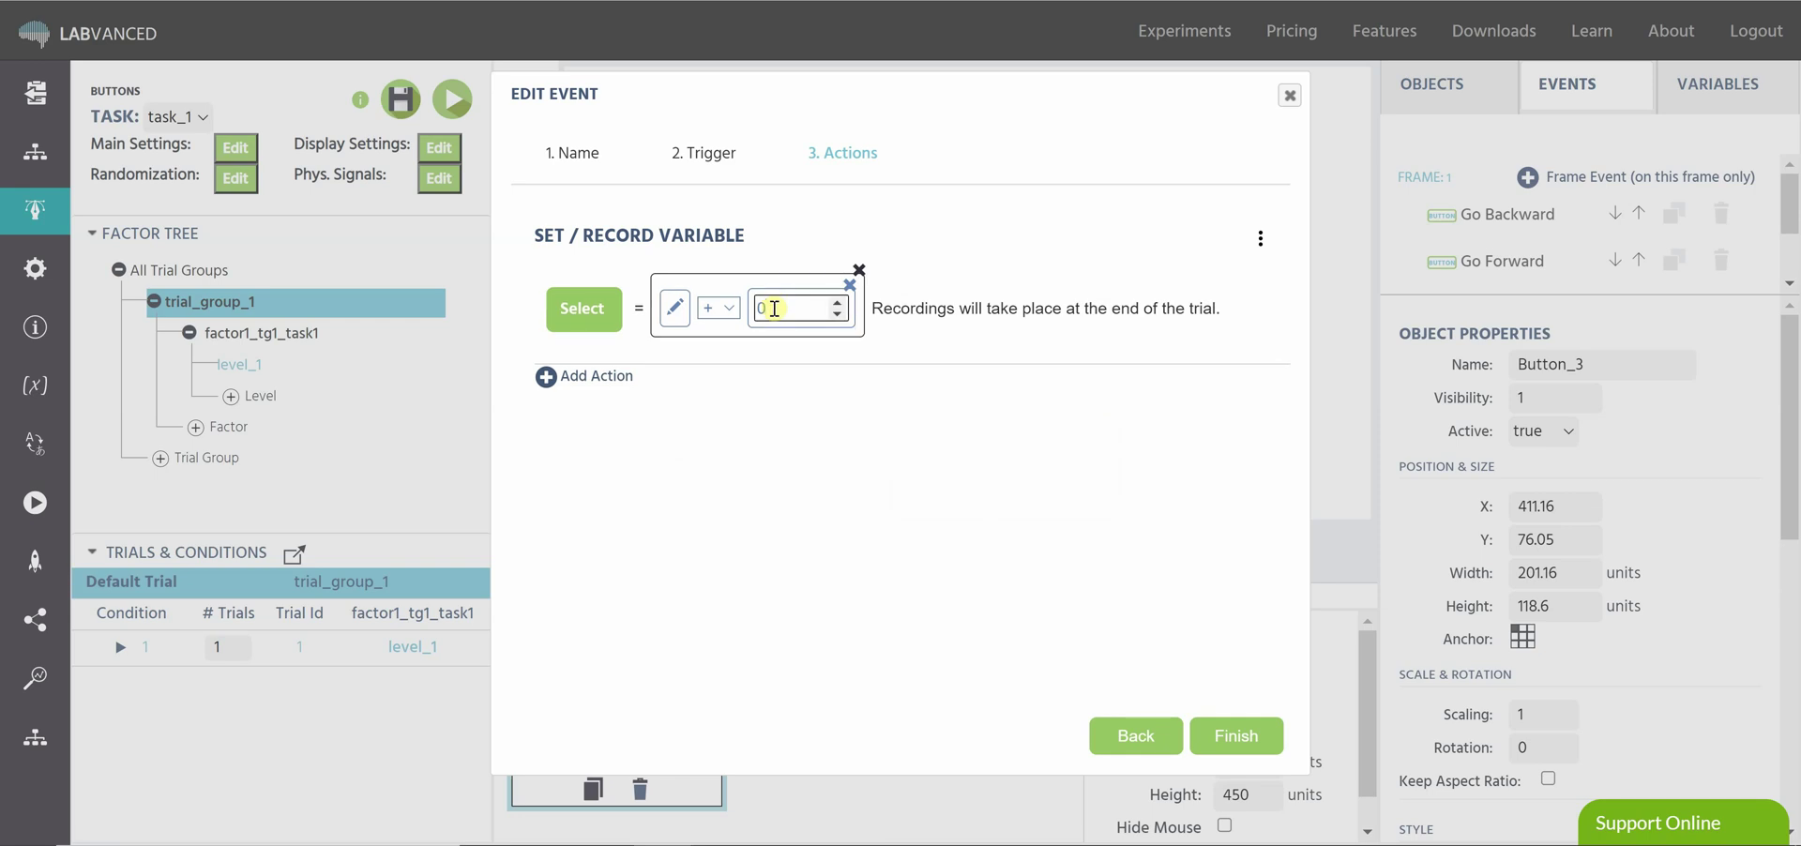
pyautogui.click(859, 406)
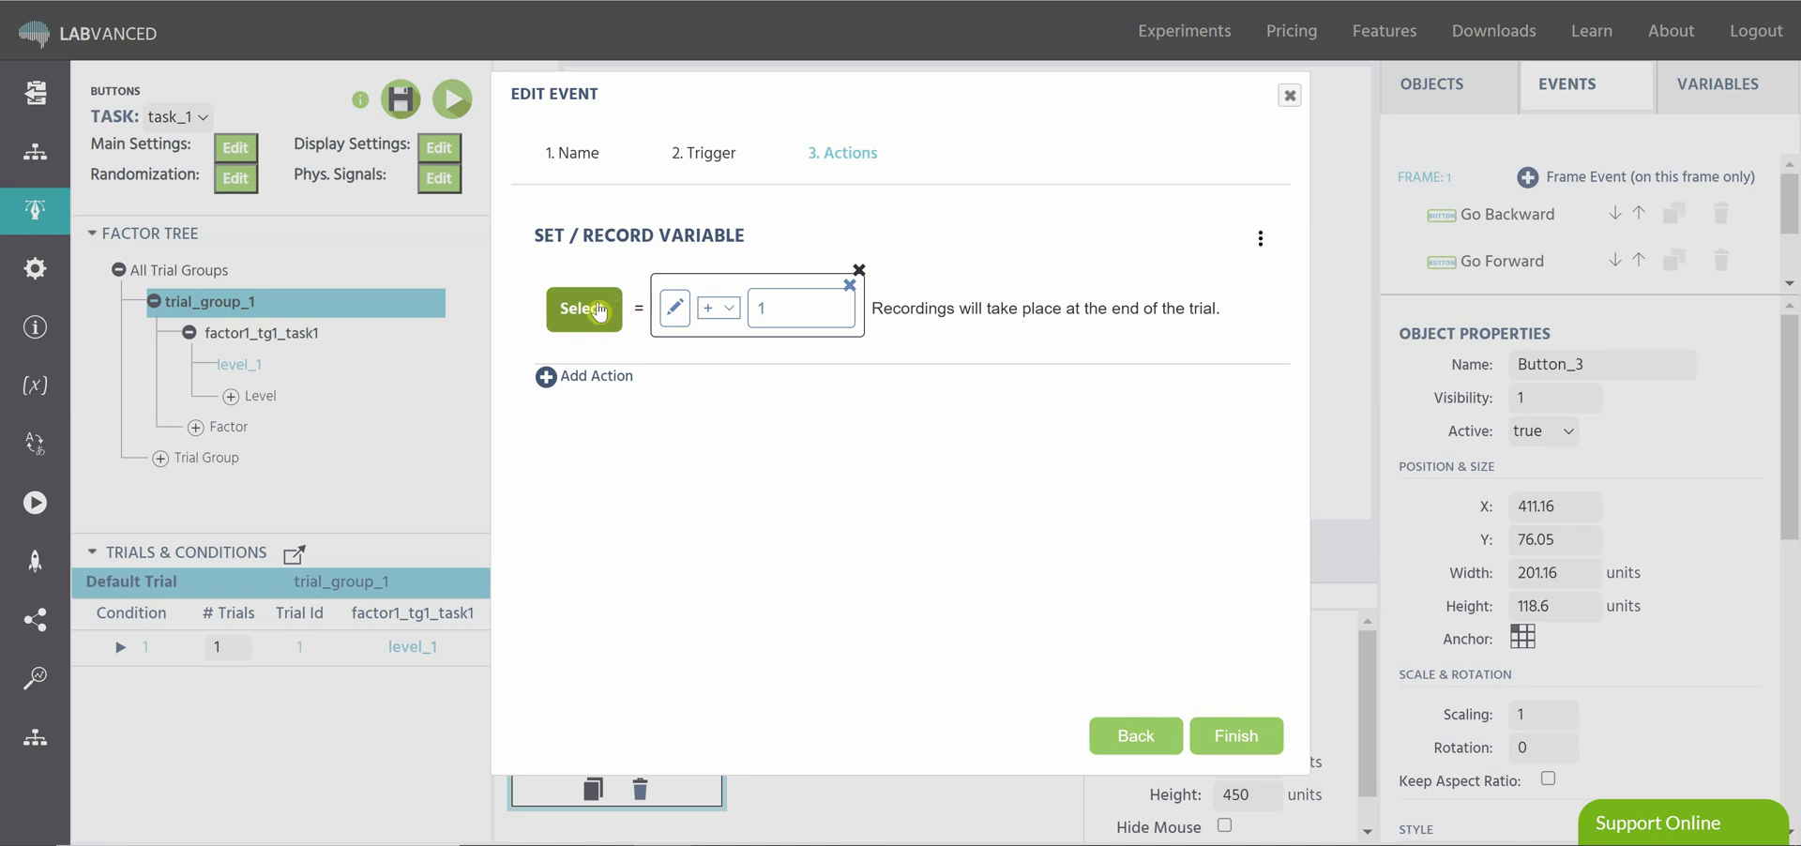
pyautogui.click(1235, 736)
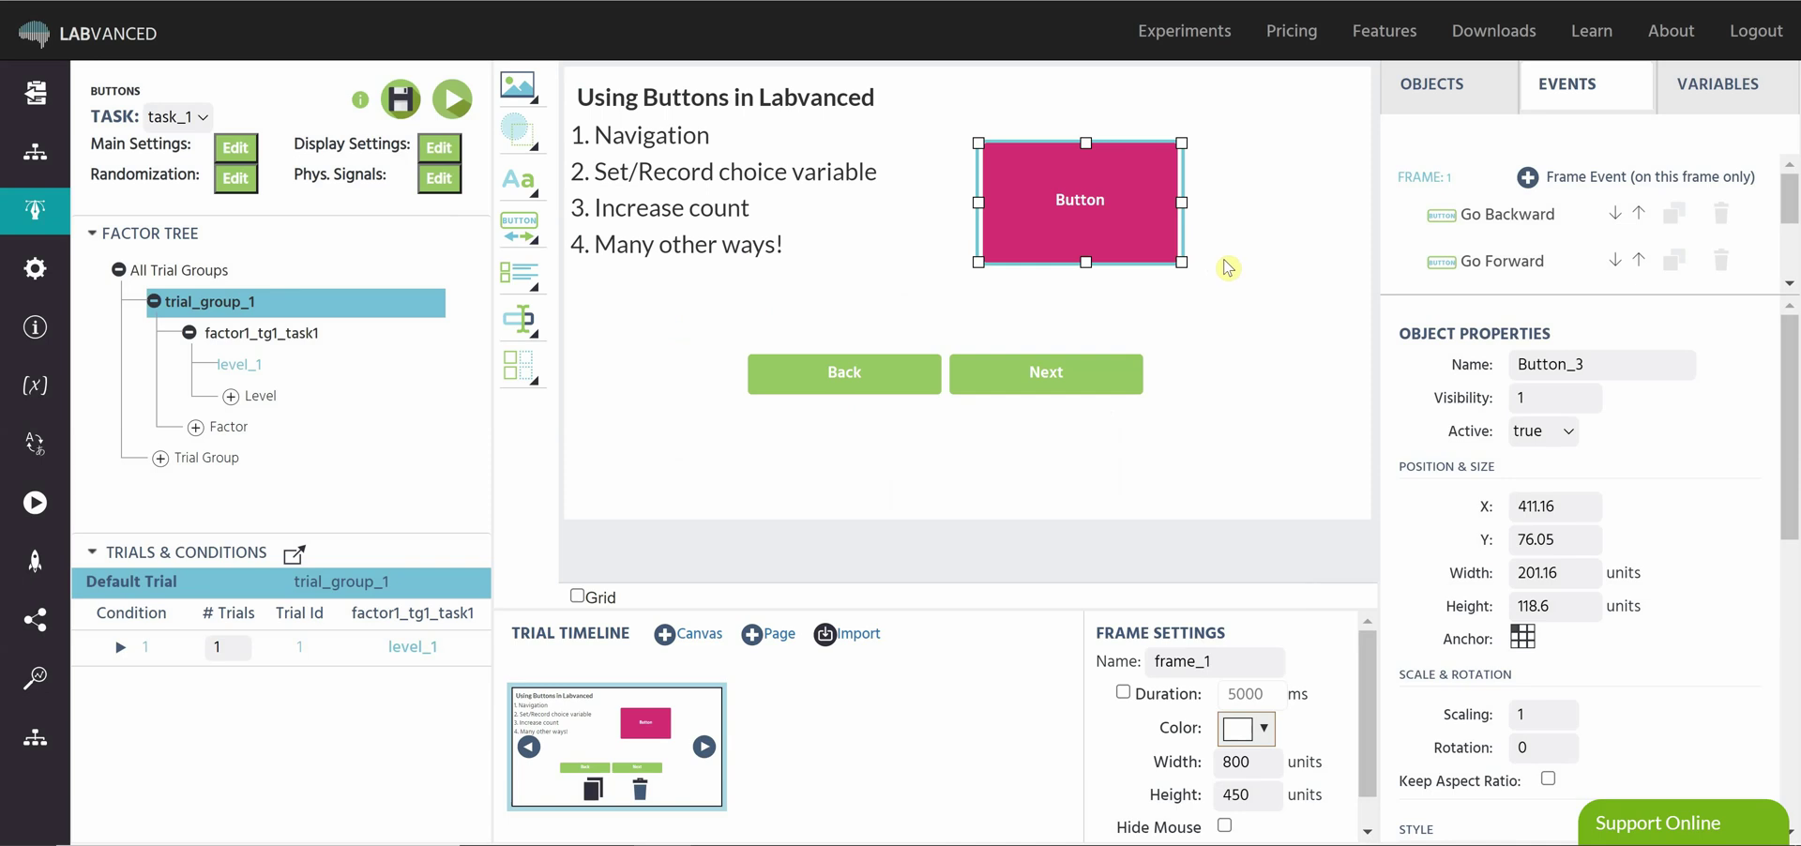
pyautogui.click(1529, 178)
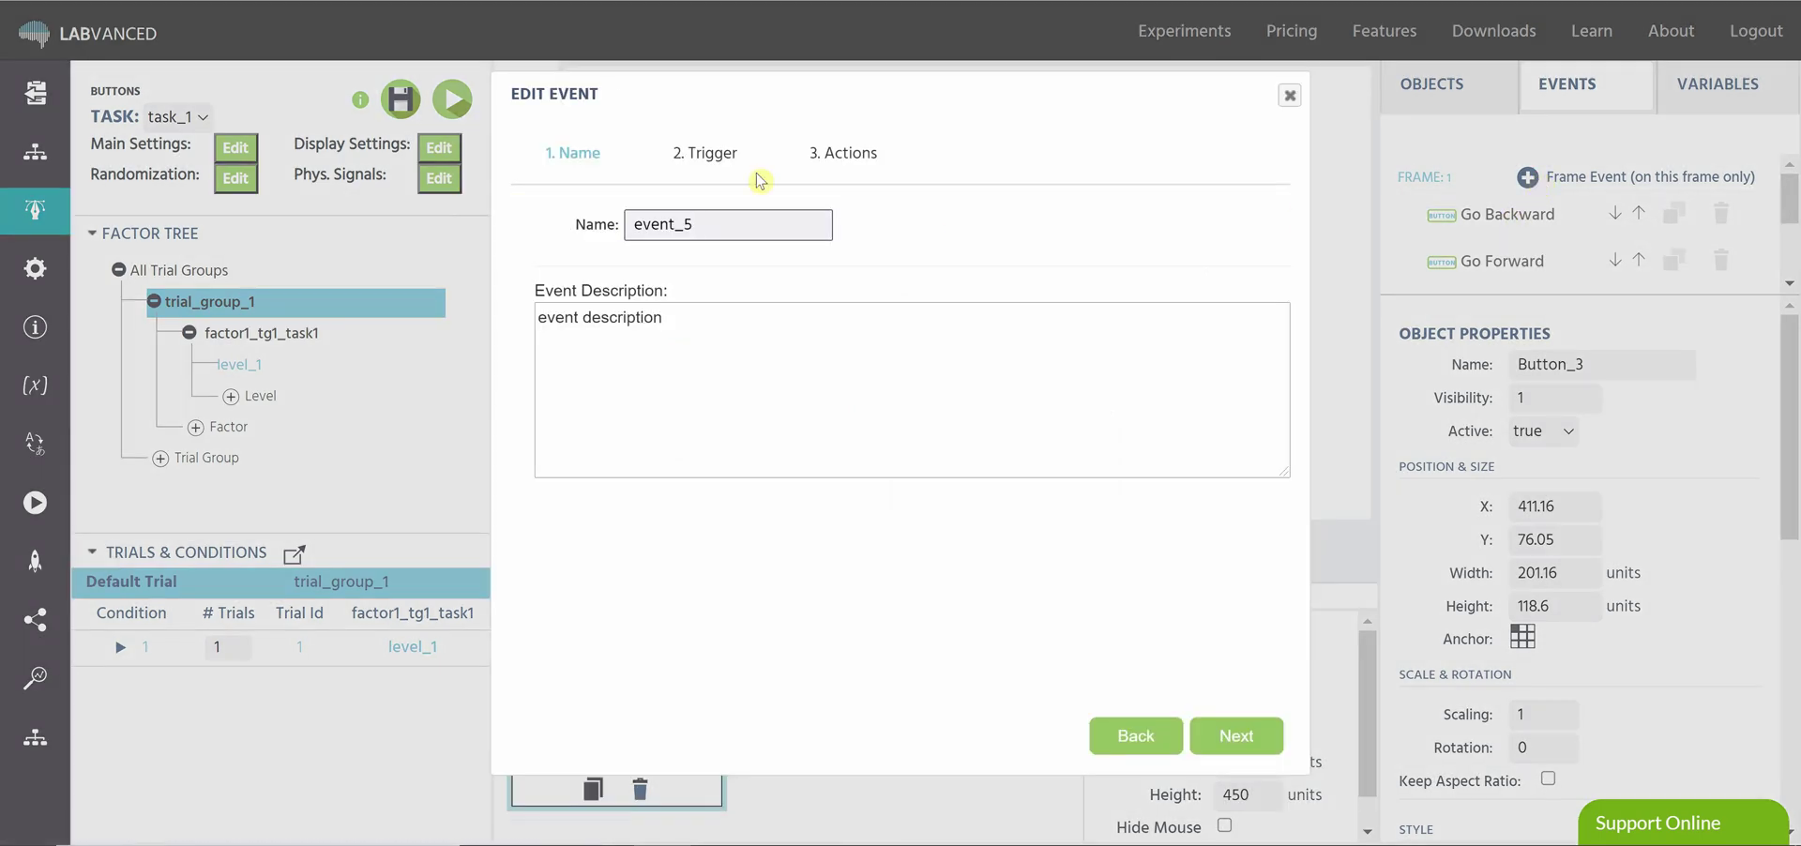
pyautogui.click(1291, 97)
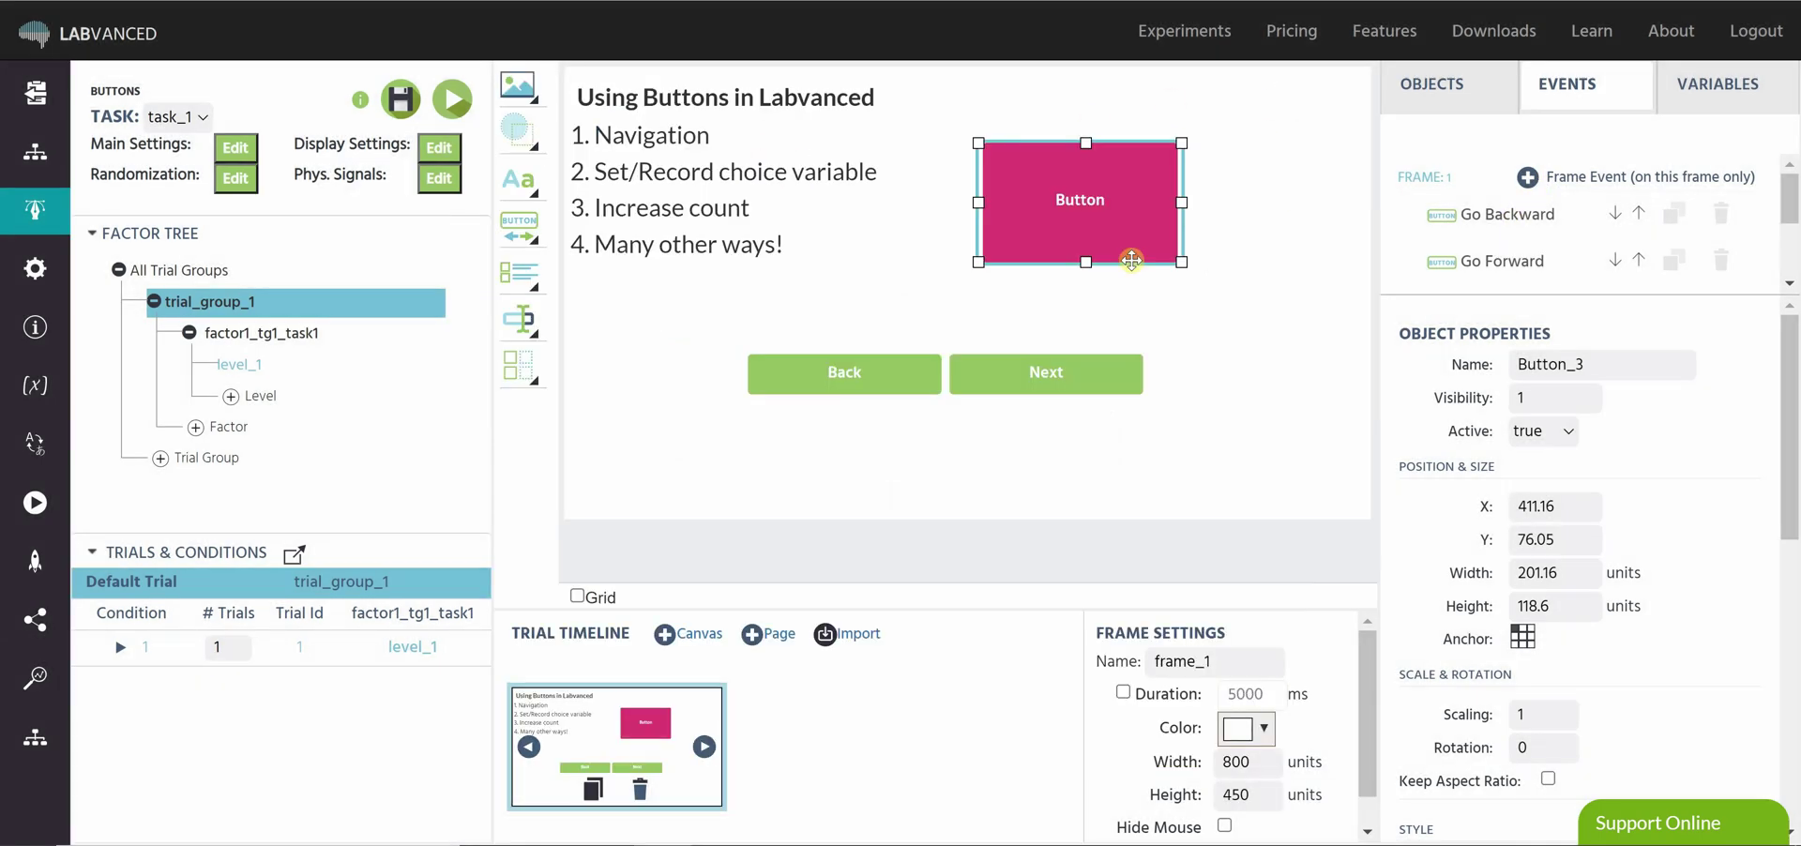